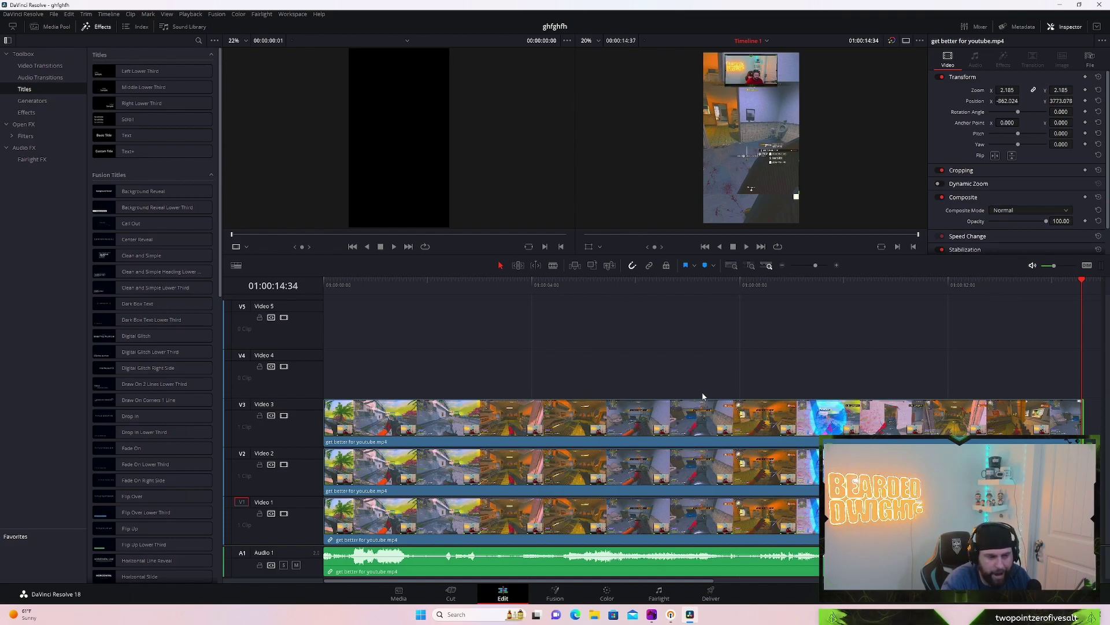
- Play the speech and step back frame by frame to park the playhead at 01:00:12:13
key("Home")
key("space")
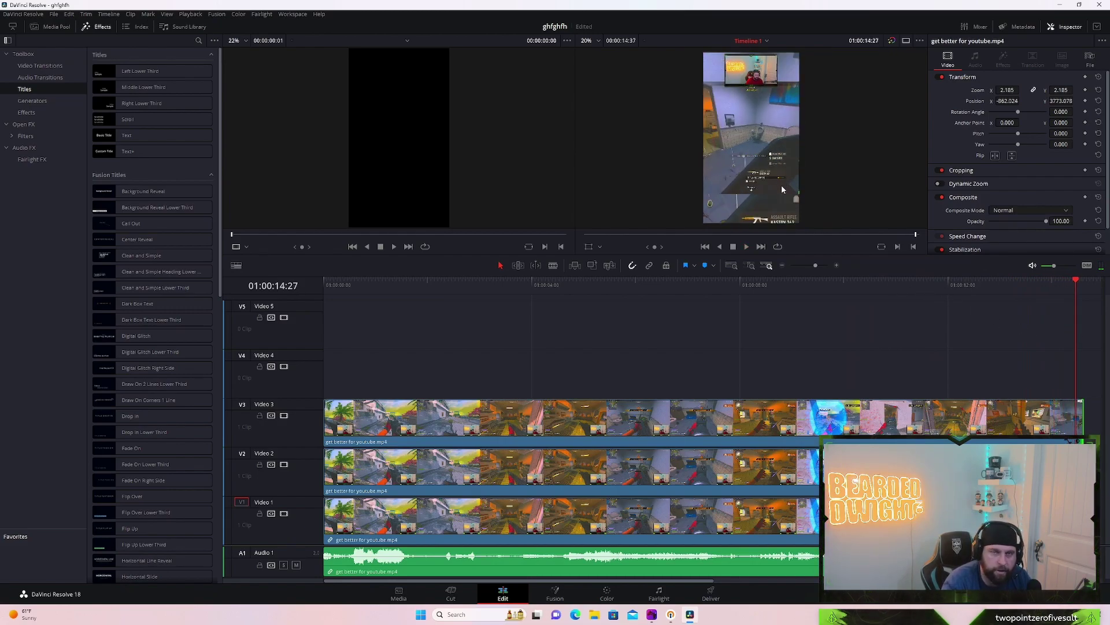
left_click(962, 283)
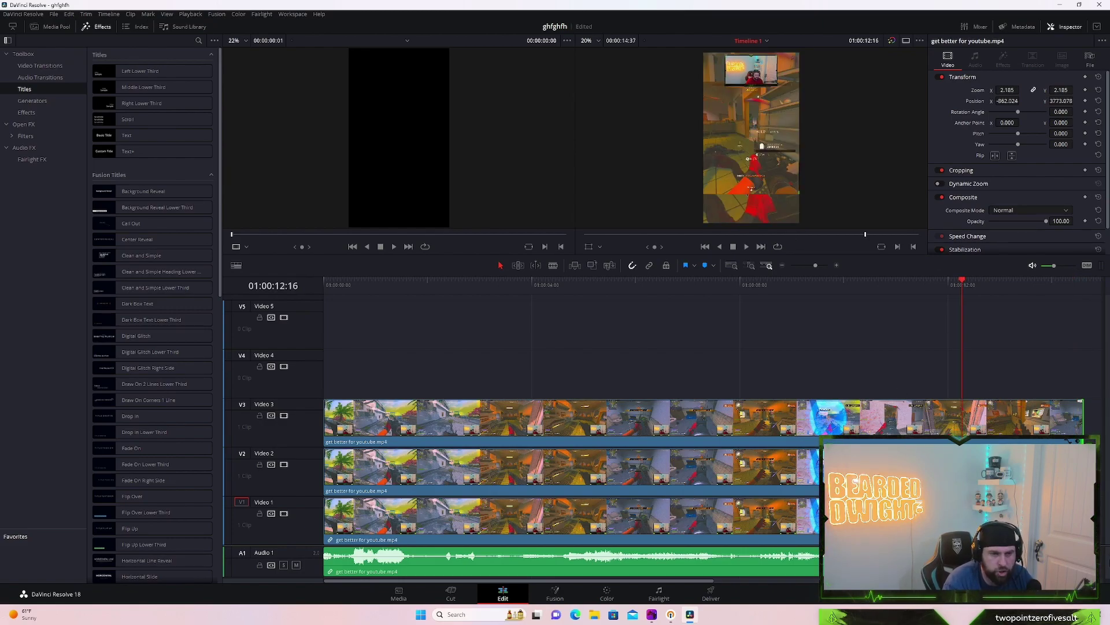
key("space")
key("space")
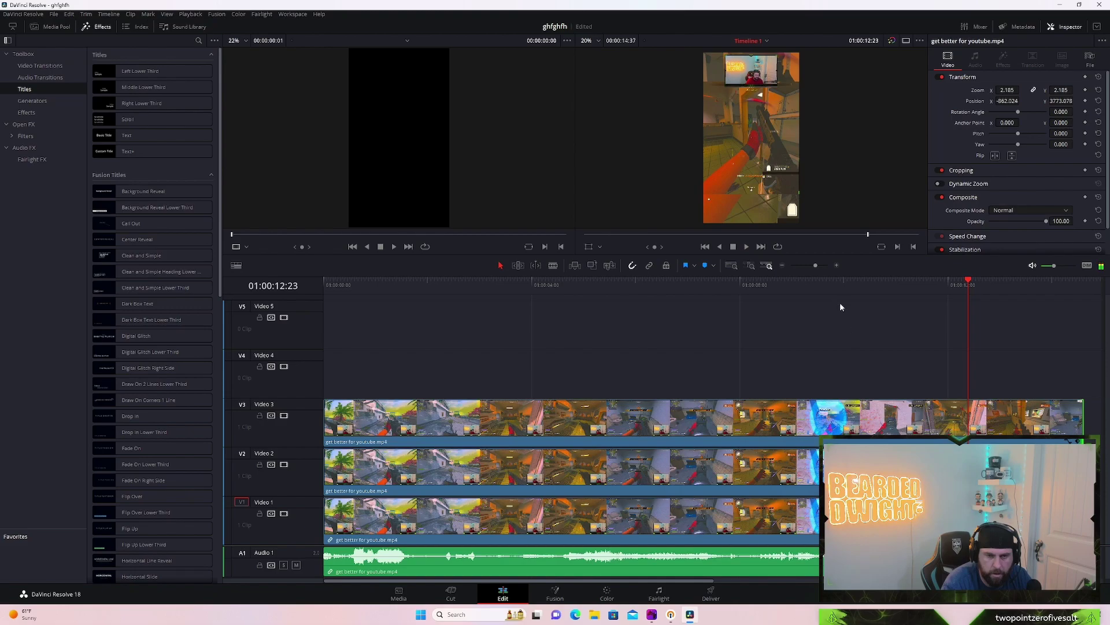
key("Left")
key("Left")
key("Left")
key("Left")
key("Left")
key("Left")
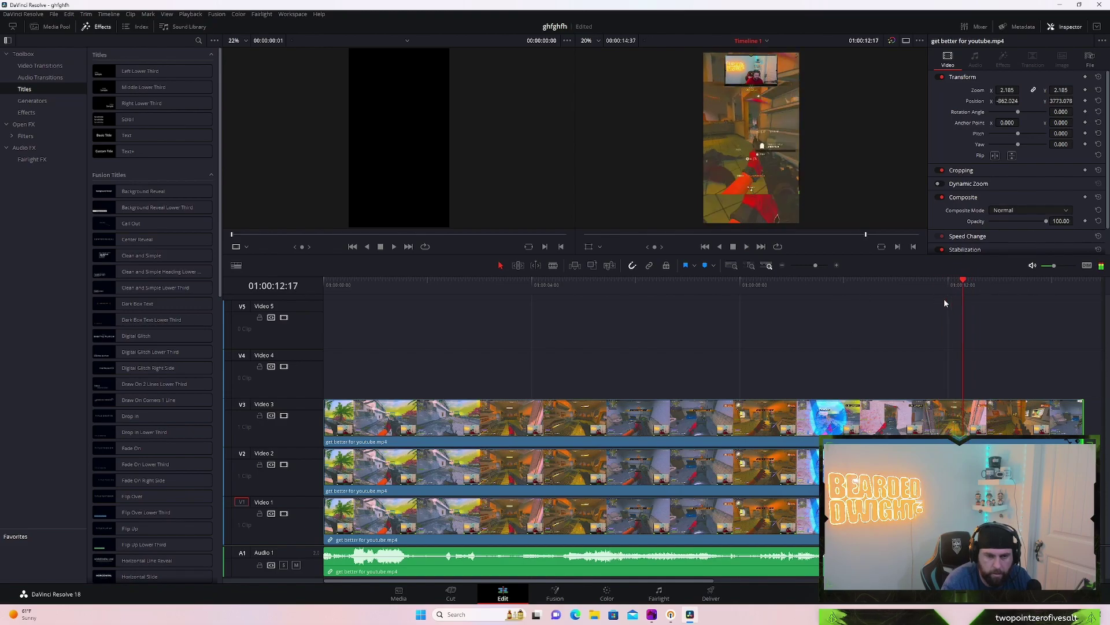
key("Left")
key("Left")
key("Left")
key("Left")
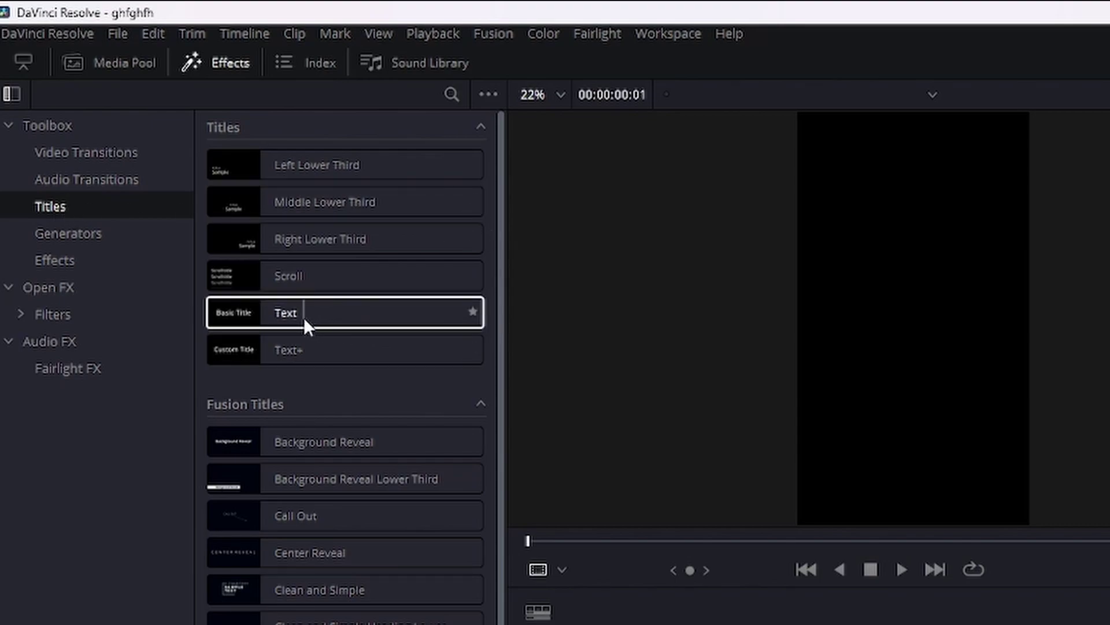
- Drop a basic Text title onto Video 4 at 01:00:12:13 and select its Rich Text for editing
left_click_drag(304, 317, 859, 376)
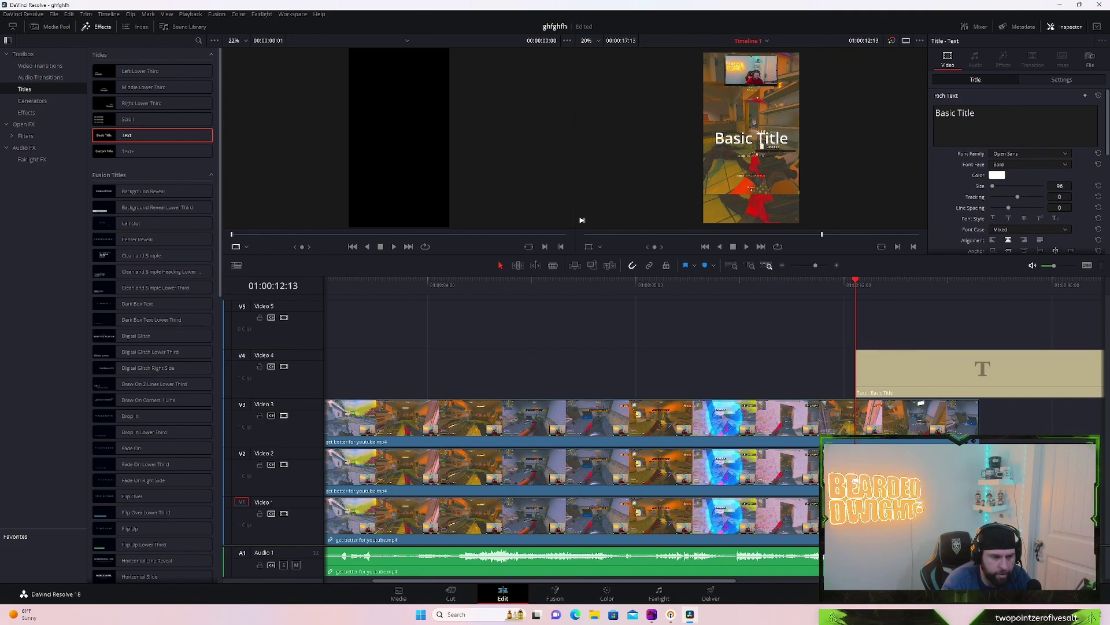
left_click(1075, 370)
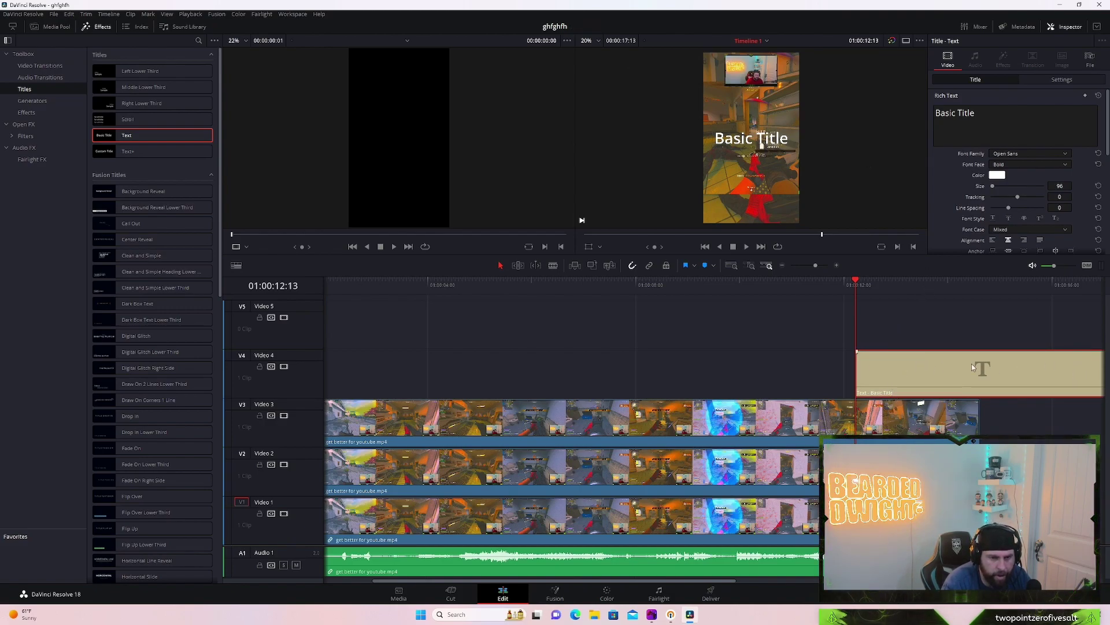
left_click(983, 117)
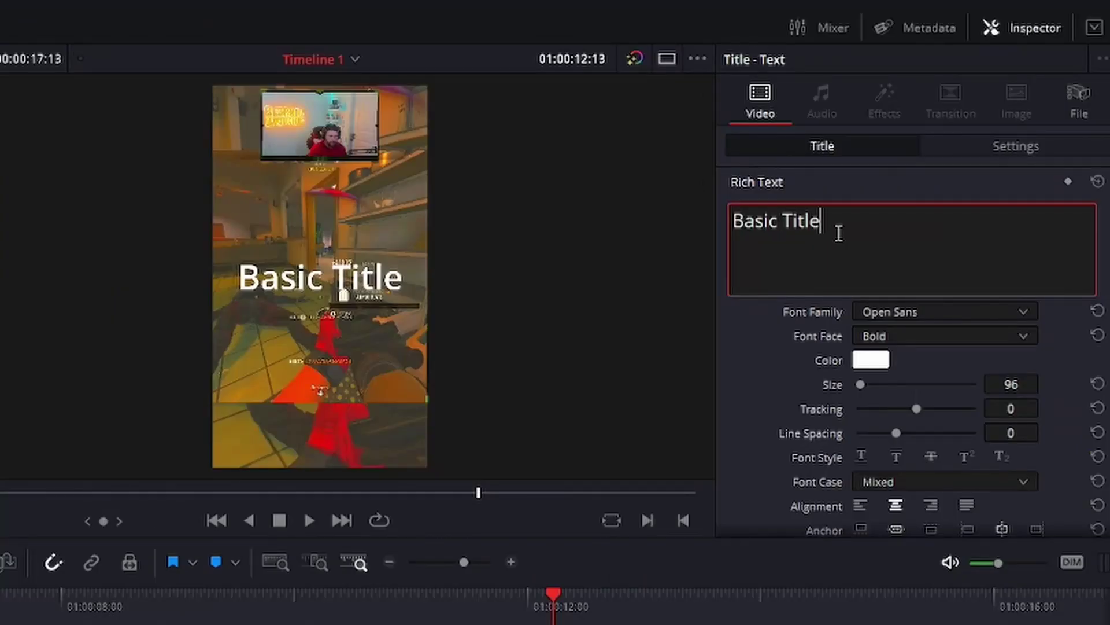
- Replace the 'Basic Title' placeholder with 'Absolutely', correcting a typo along the way
key("BackSpace")
key("BackSpace")
key("BackSpace")
key("BackSpace")
key("BackSpace")
key("BackSpace")
key("BackSpace")
key("BackSpace")
key("BackSpace")
key("BackSpace")
key("BackSpace")
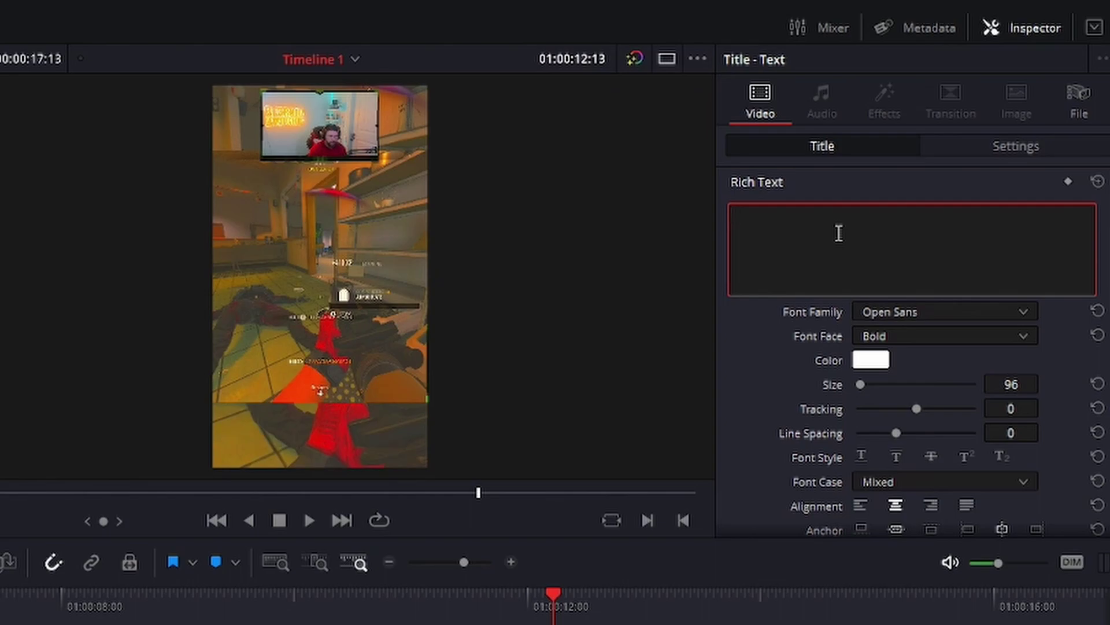
type("Absolutle")
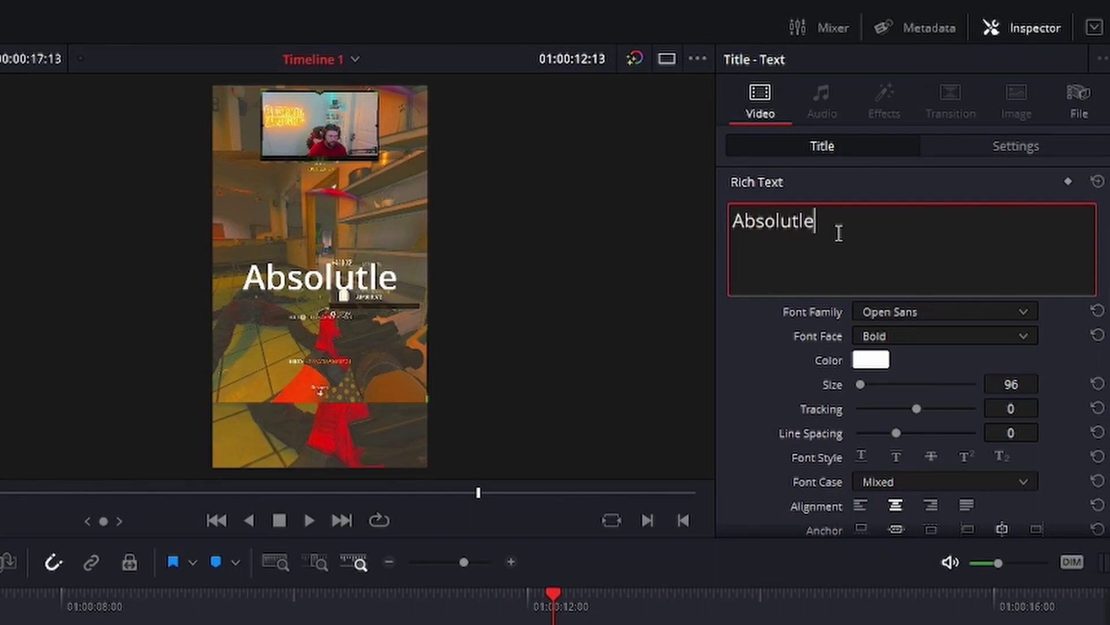
key("BackSpace")
key("BackSpace")
type("el")
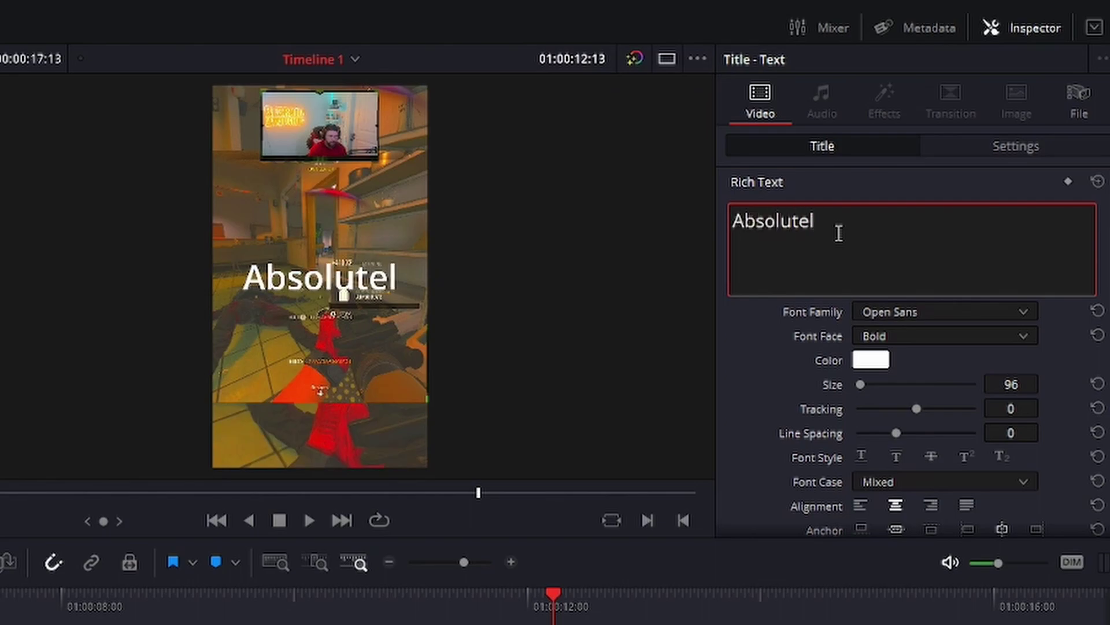
type("y")
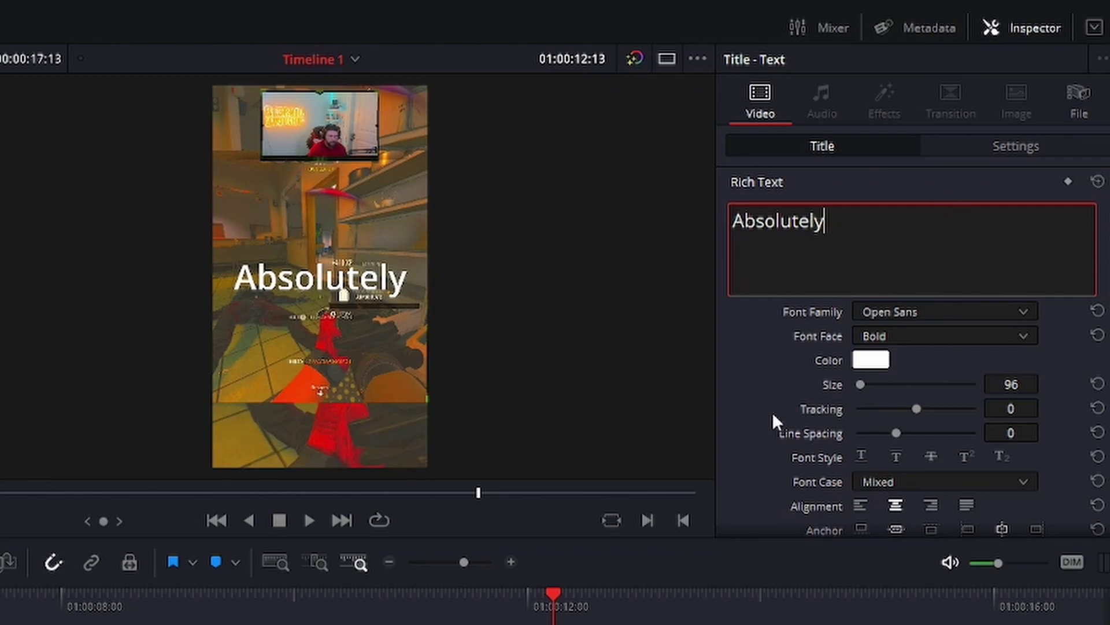
- Set the title's Font Family to Impact
left_click(921, 312)
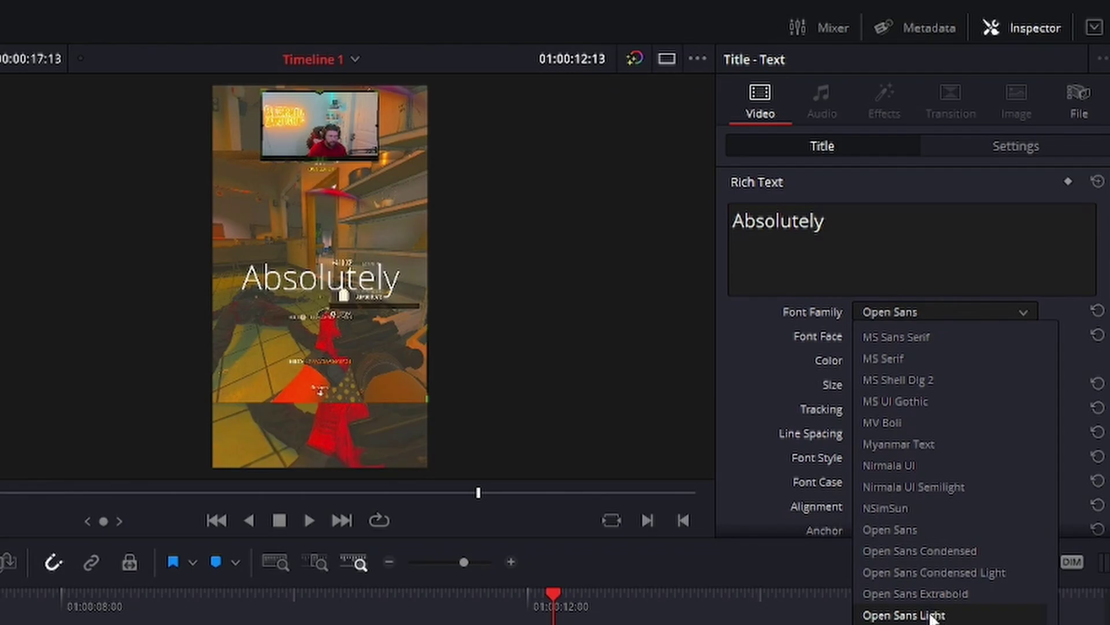
scroll(927, 618, "down", 15)
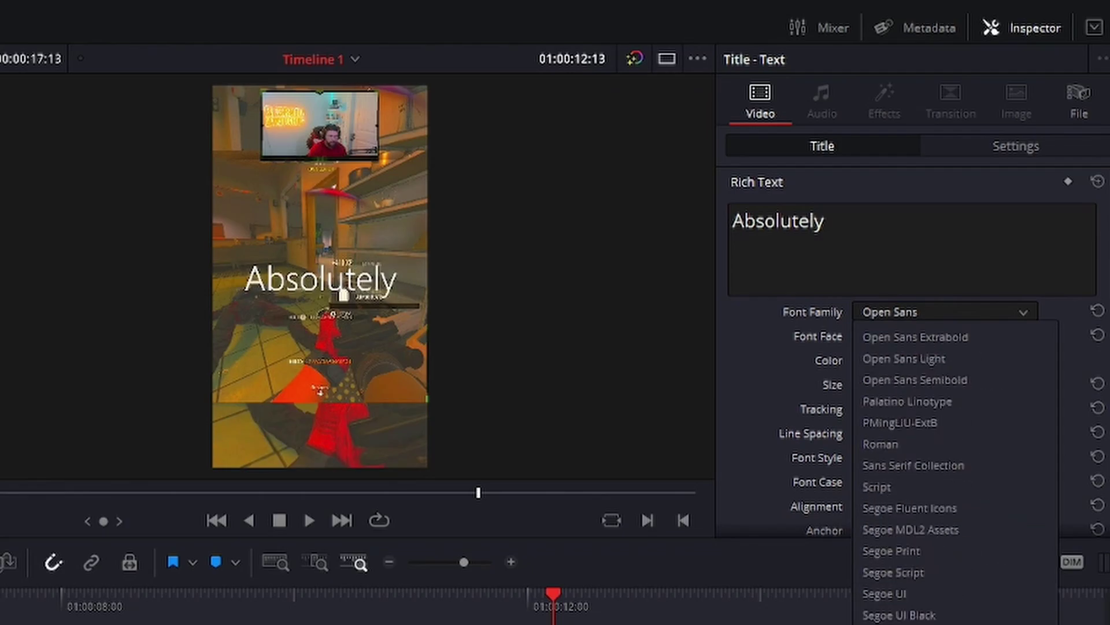
scroll(927, 613, "up", 20)
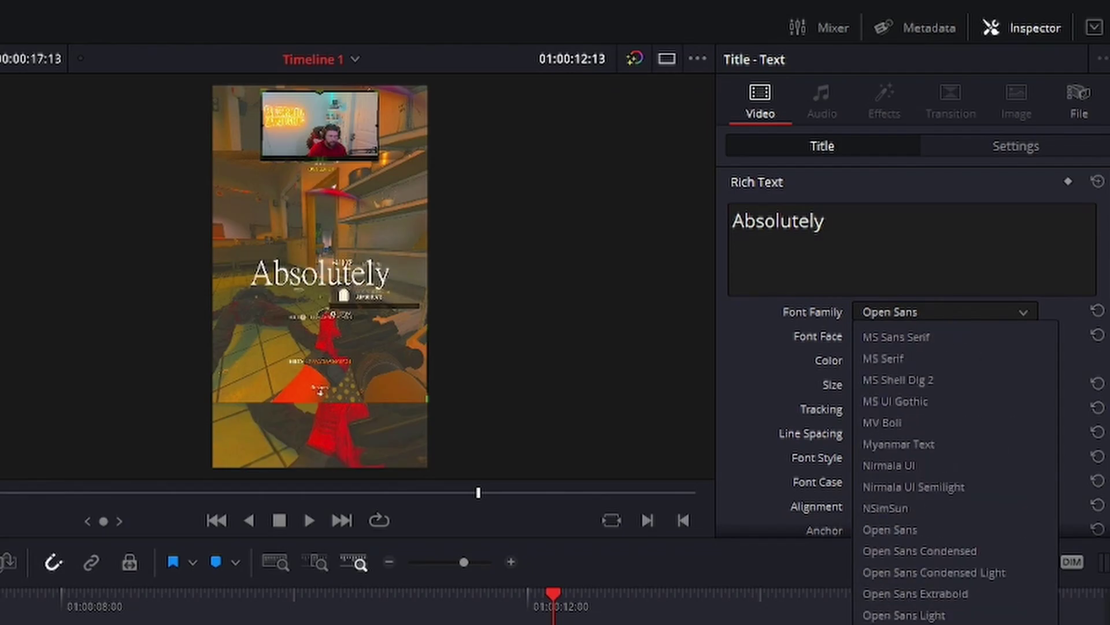
scroll(891, 535, "up", 8)
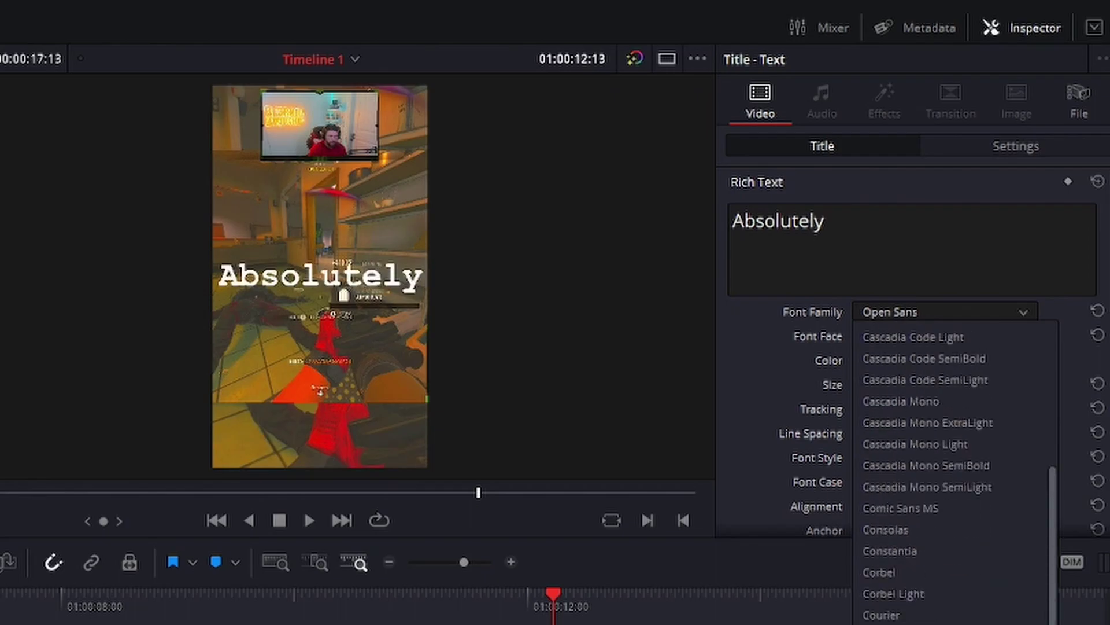
scroll(890, 535, "down", 3)
scroll(997, 544, "down", 3)
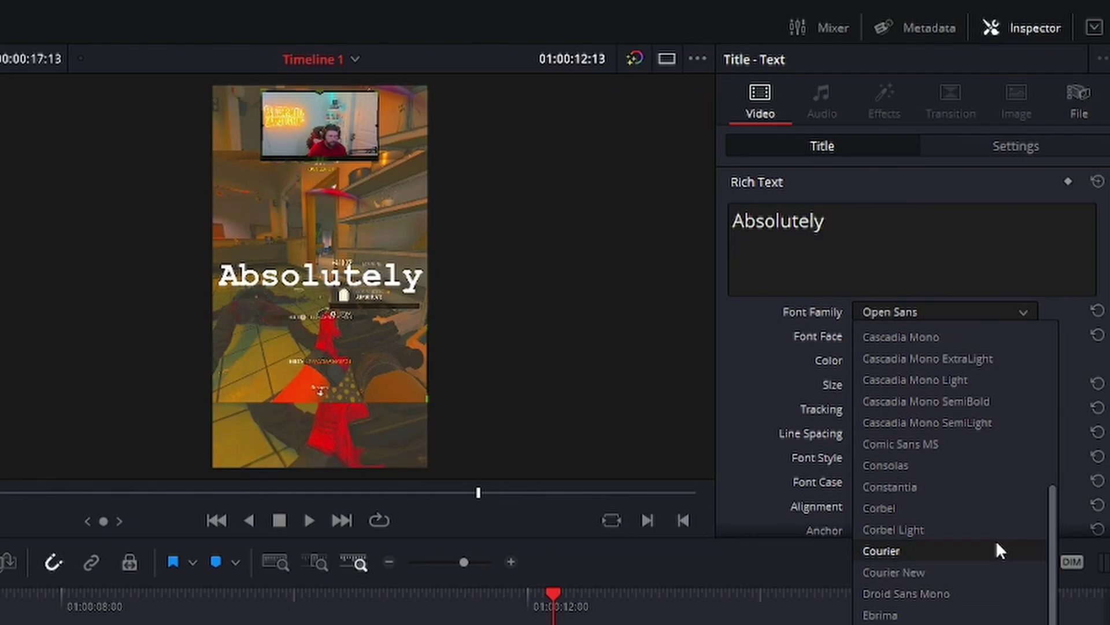
scroll(954, 602, "down", 2)
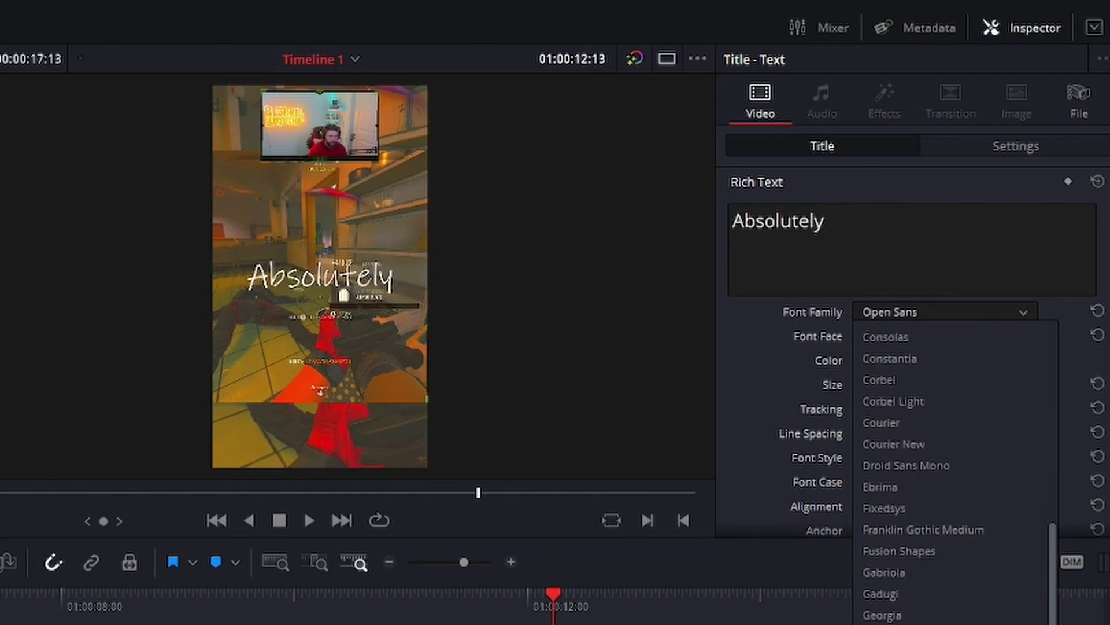
scroll(958, 477, "down", 9)
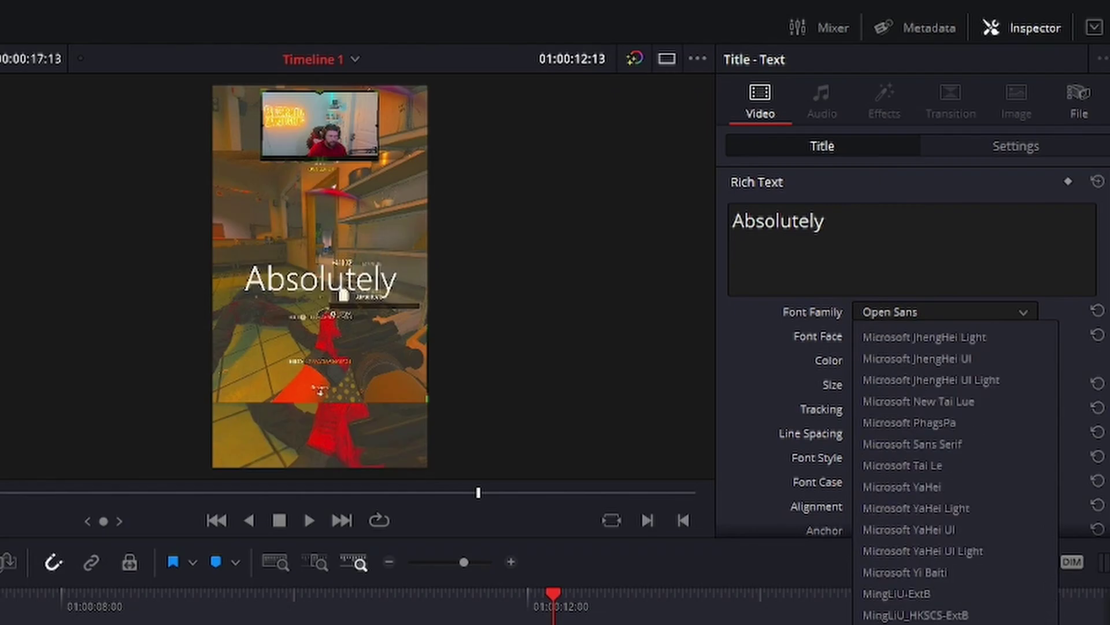
scroll(954, 474, "up", 18)
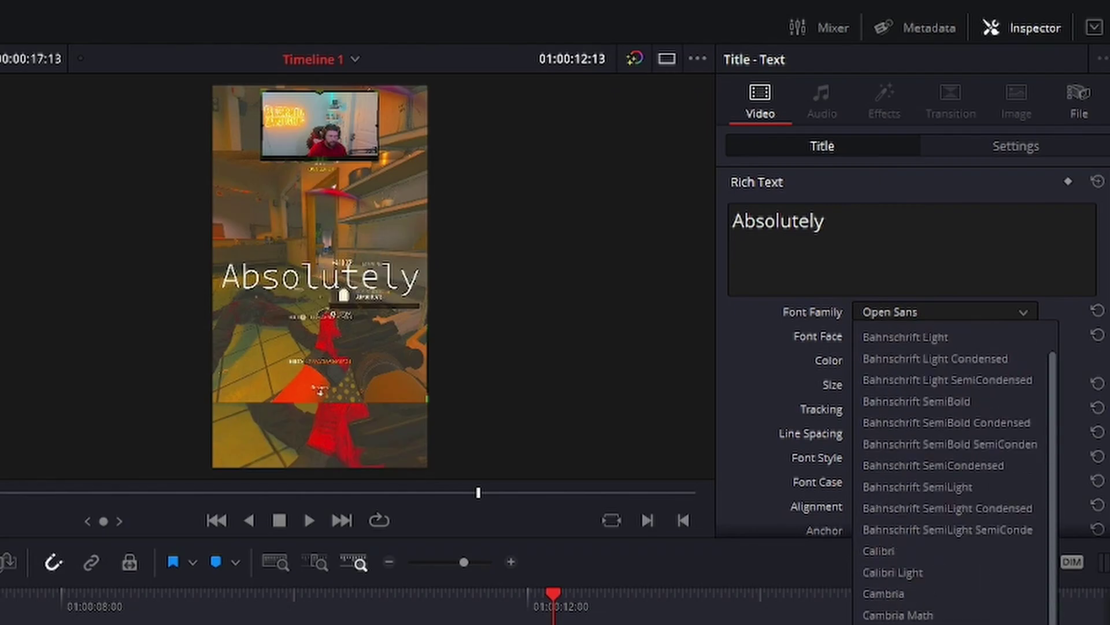
scroll(954, 474, "up", 2)
scroll(954, 475, "down", 8)
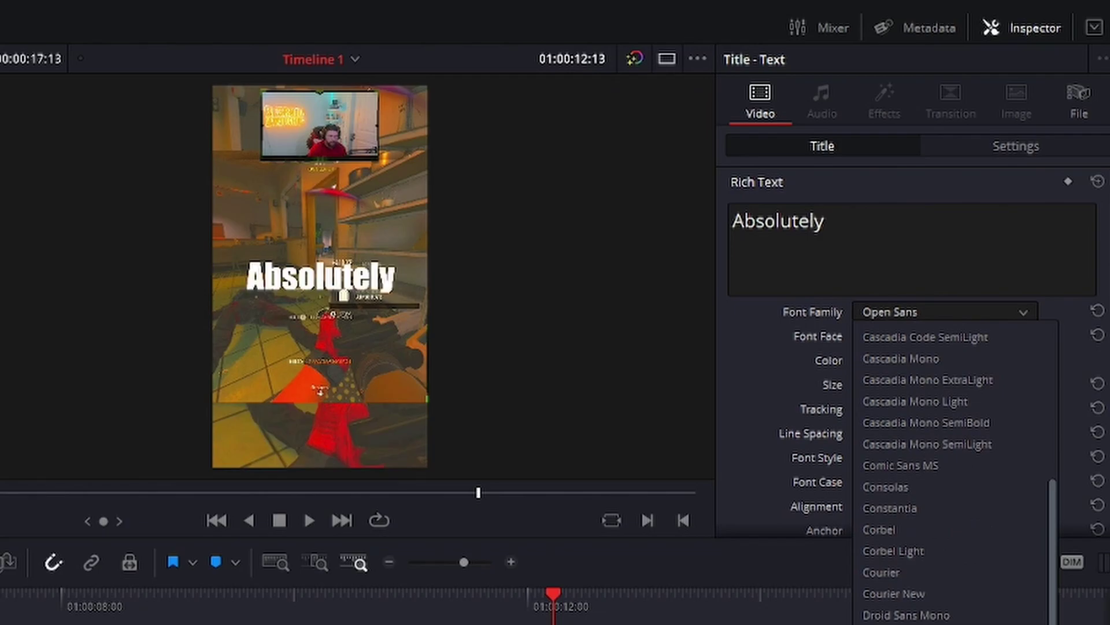
left_click(589, 160)
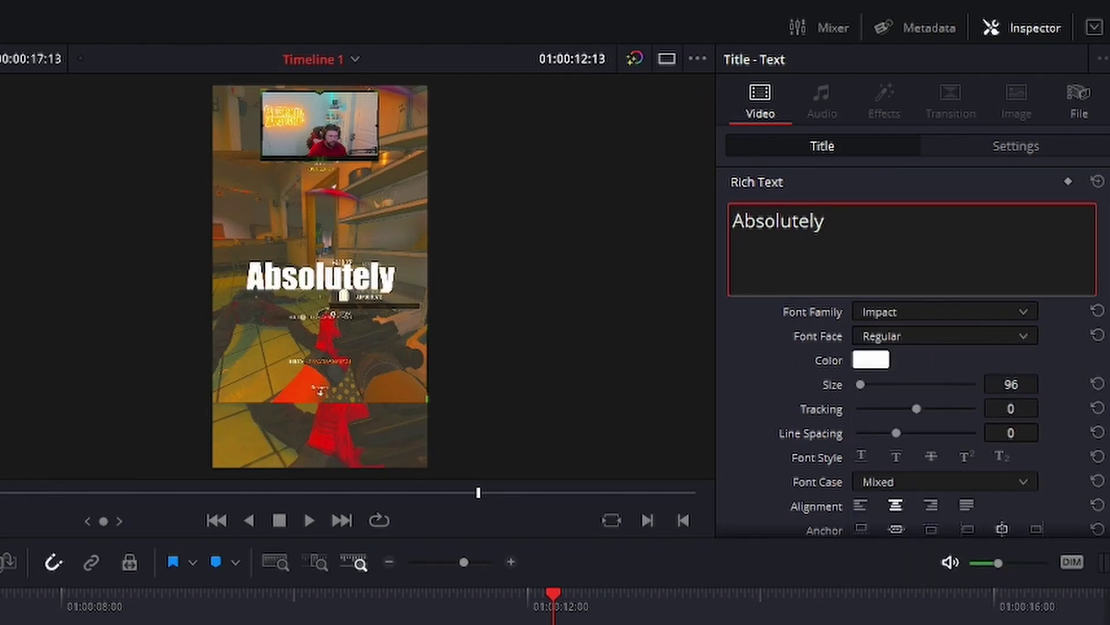
- Play back from just before the title to preview the Impact text
left_click(401, 621)
key("space")
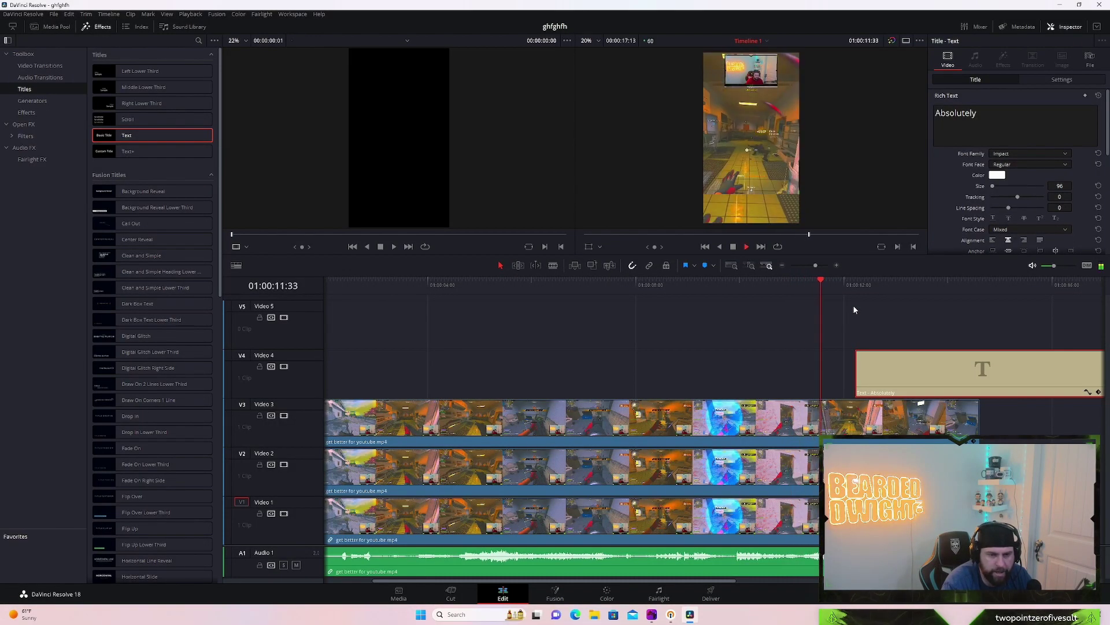
key("space")
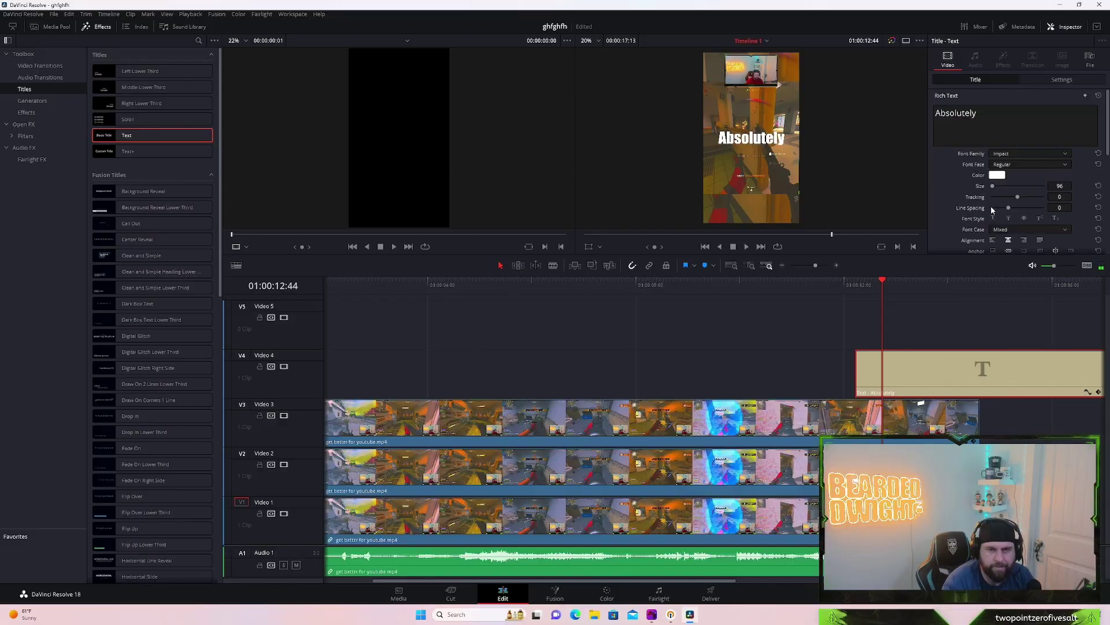
- Add a size 8 black stroke outline to the Absolutely text
scroll(1010, 163, "down", 2)
scroll(899, 324, "down", 1)
scroll(896, 356, "down", 2)
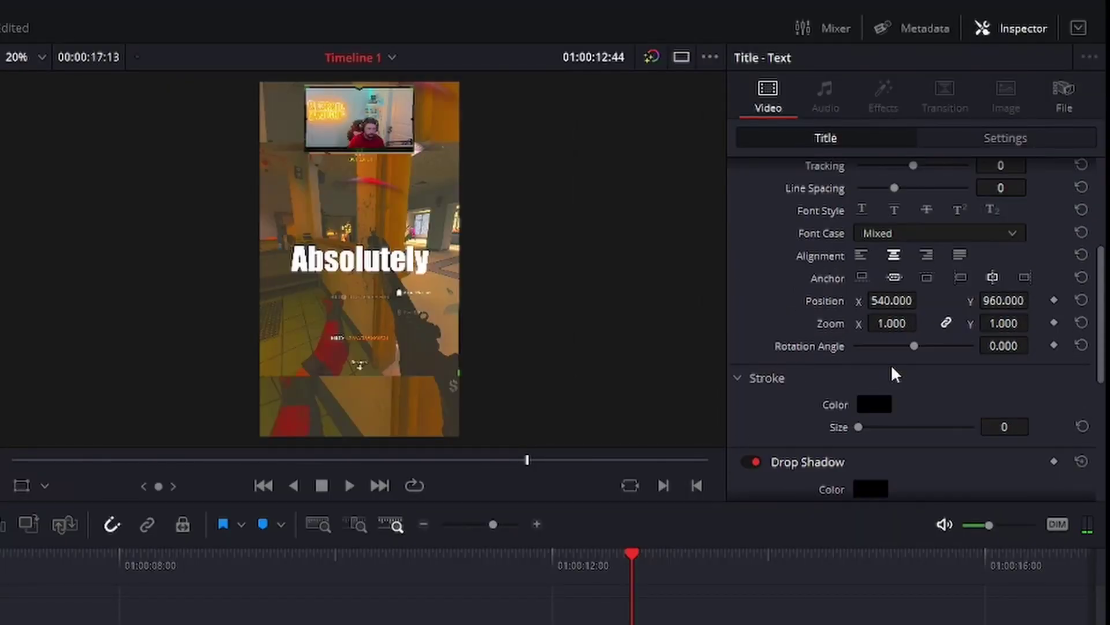
scroll(858, 345, "down", 1)
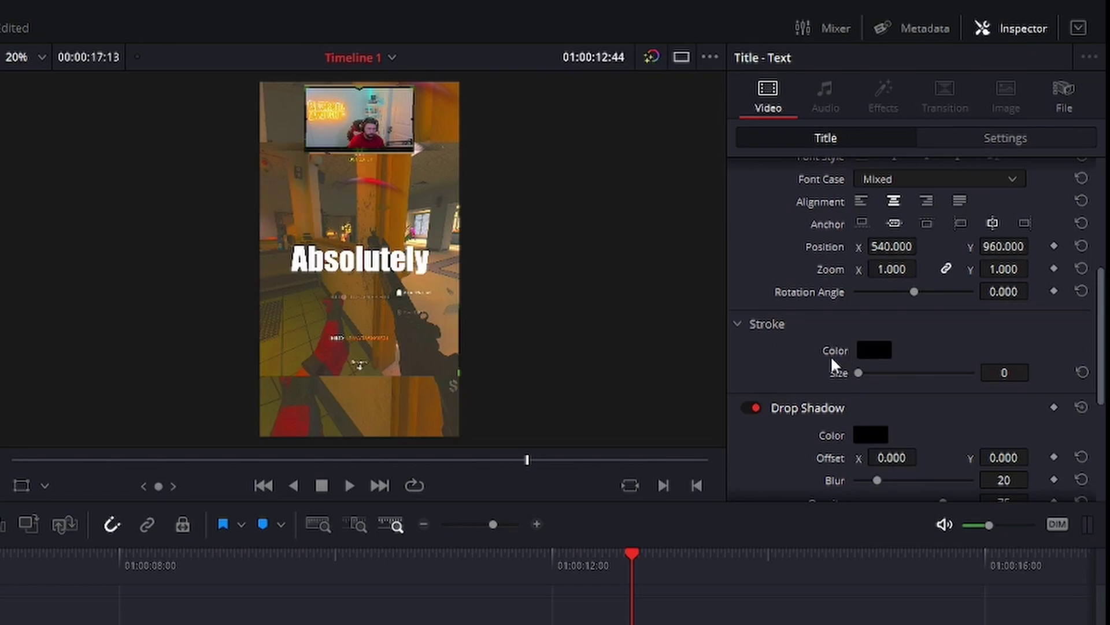
left_click_drag(862, 373, 922, 386)
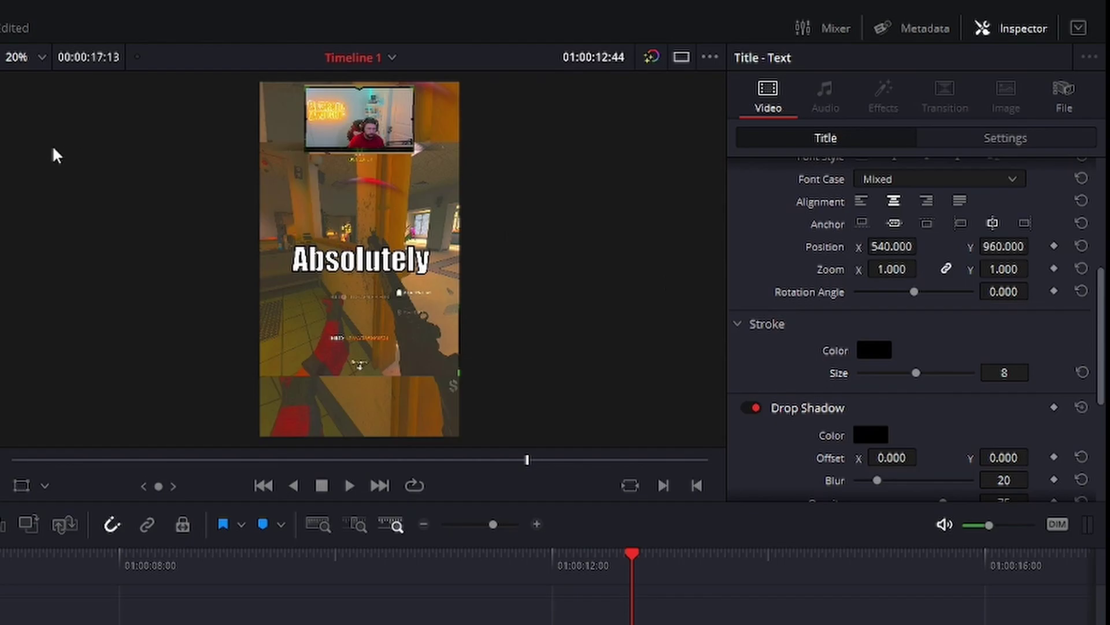
scroll(421, 282, "up", 5)
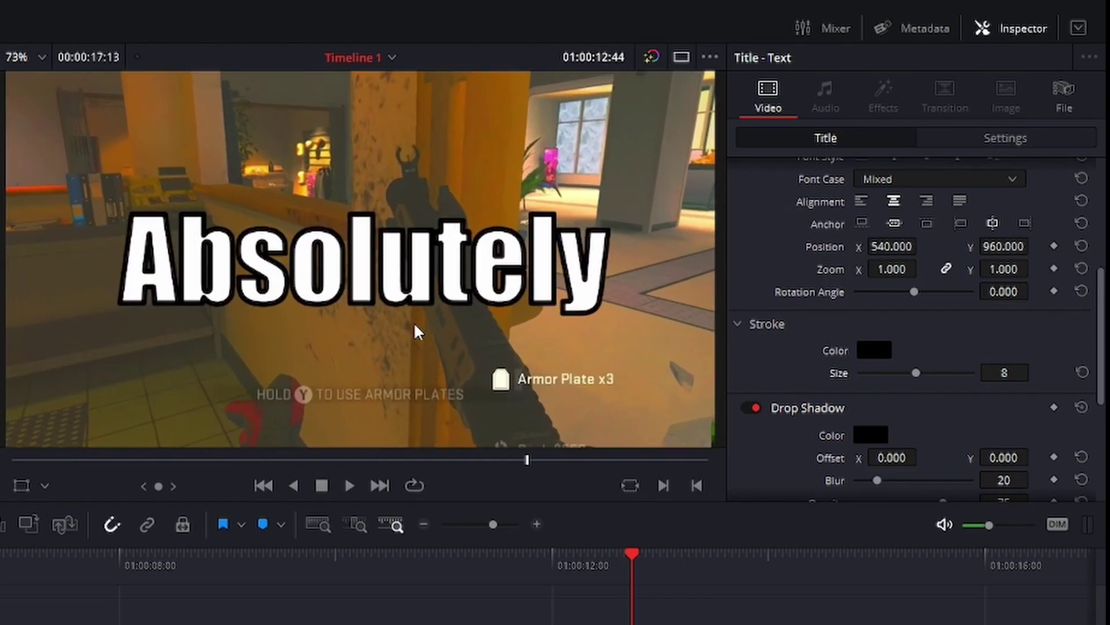
scroll(703, 300, "down", 5)
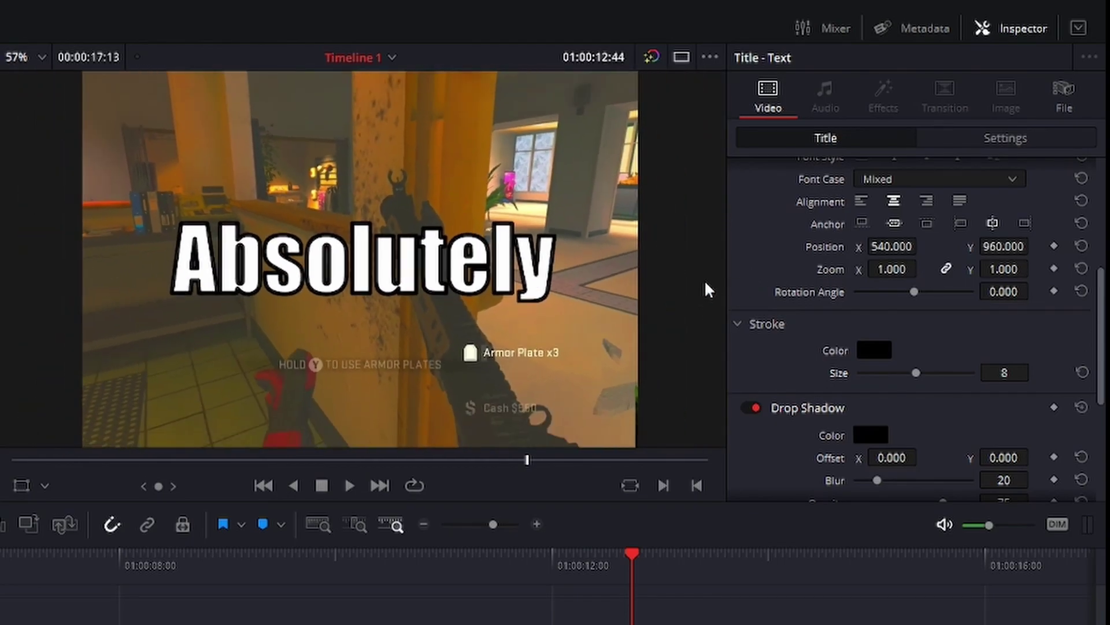
- Change the stroke colour to a full-brightness magenta
left_click(867, 348)
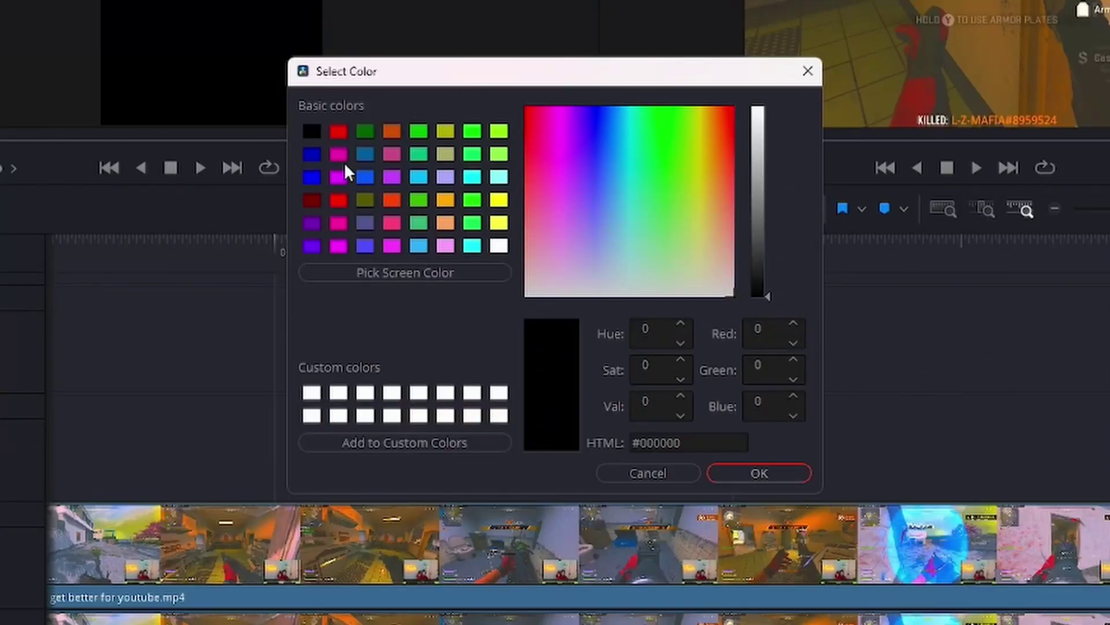
left_click(559, 120)
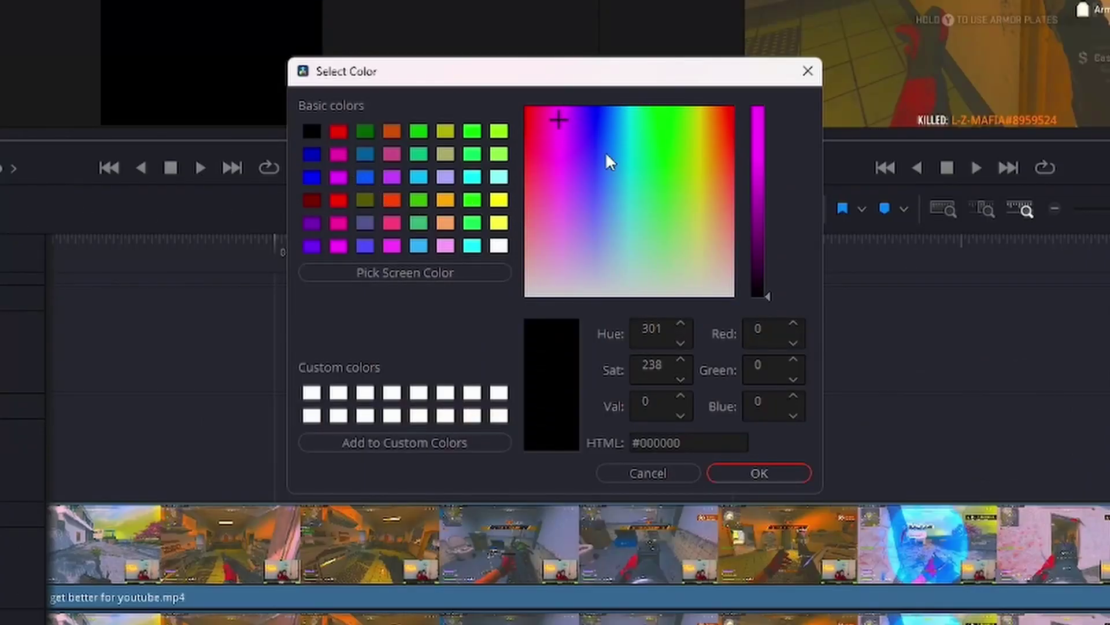
left_click(758, 112)
left_click(759, 473)
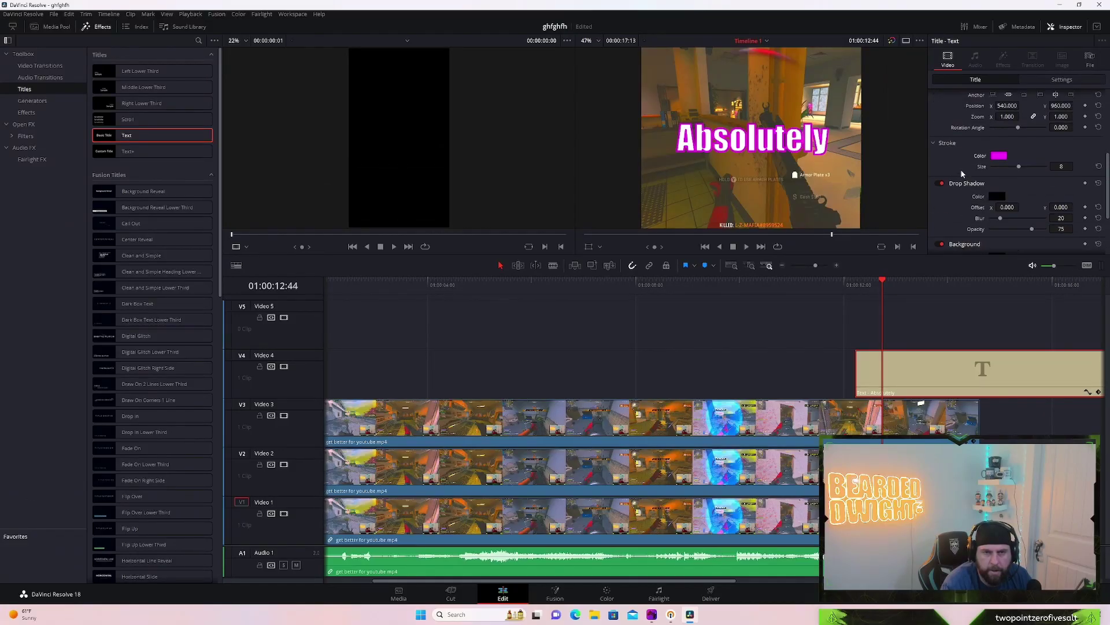
- Check the text fill colour picker and leave the letters white
scroll(961, 173, "up", 5)
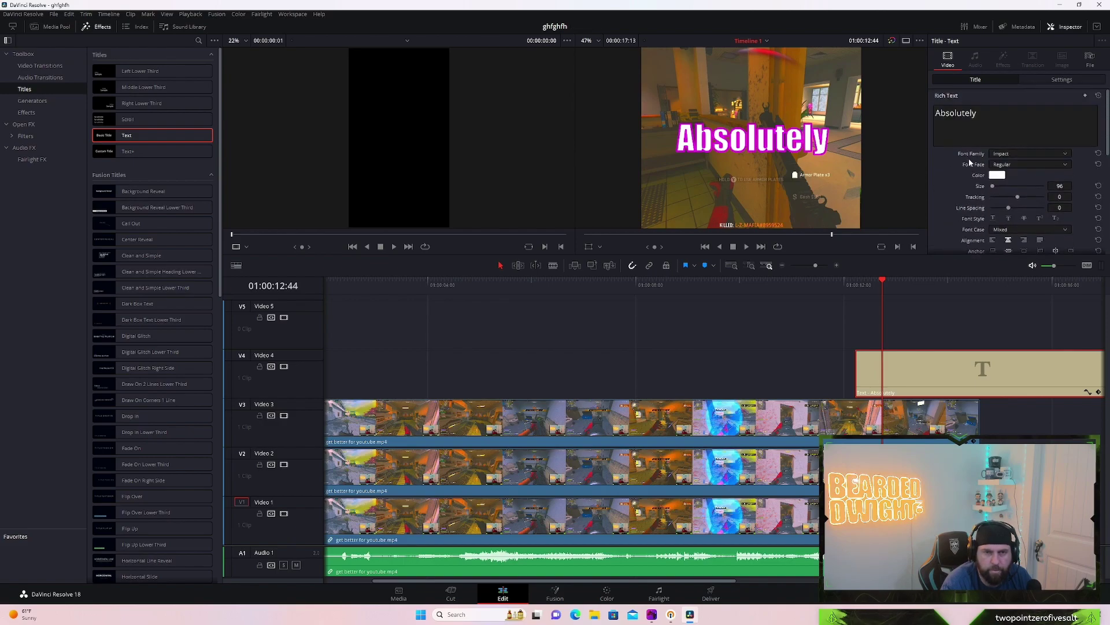
left_click(998, 176)
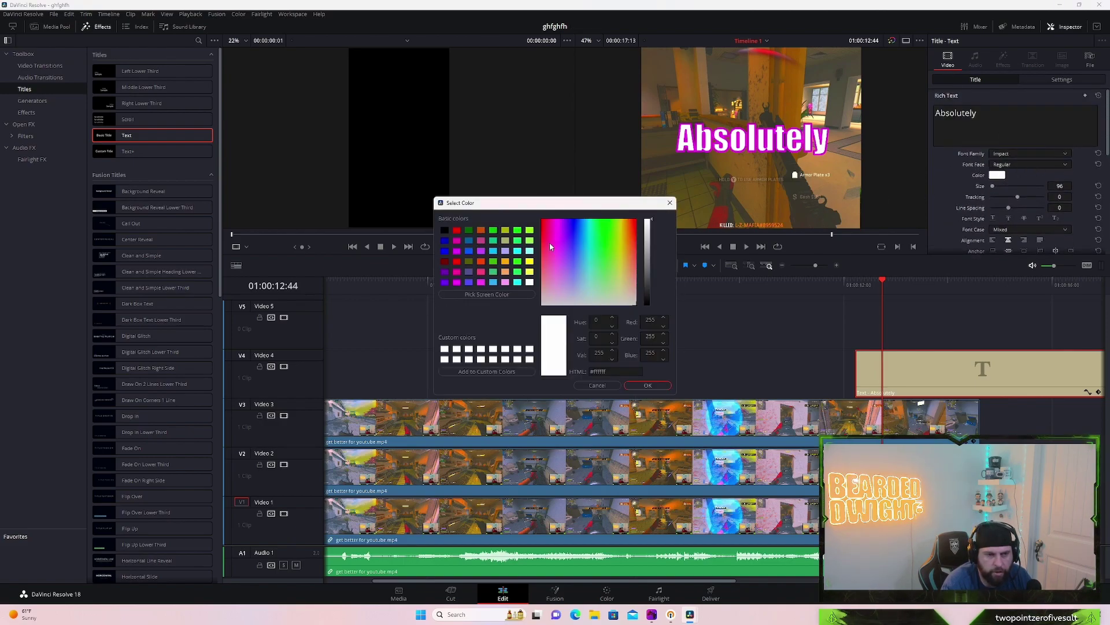
left_click(669, 204)
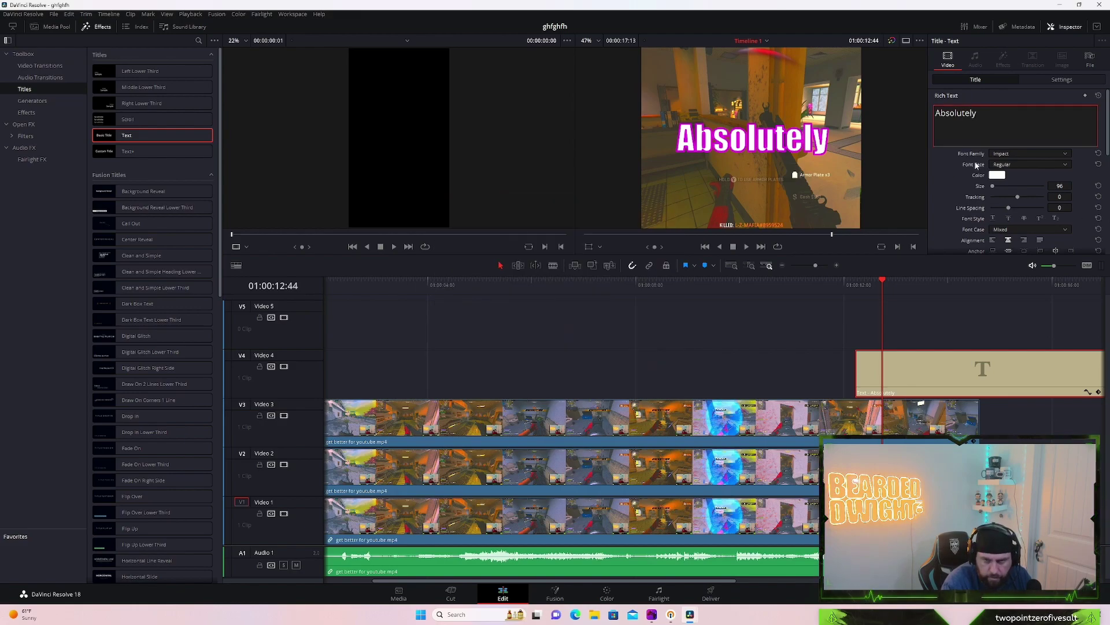
scroll(997, 193, "down", 1)
scroll(998, 193, "down", 2)
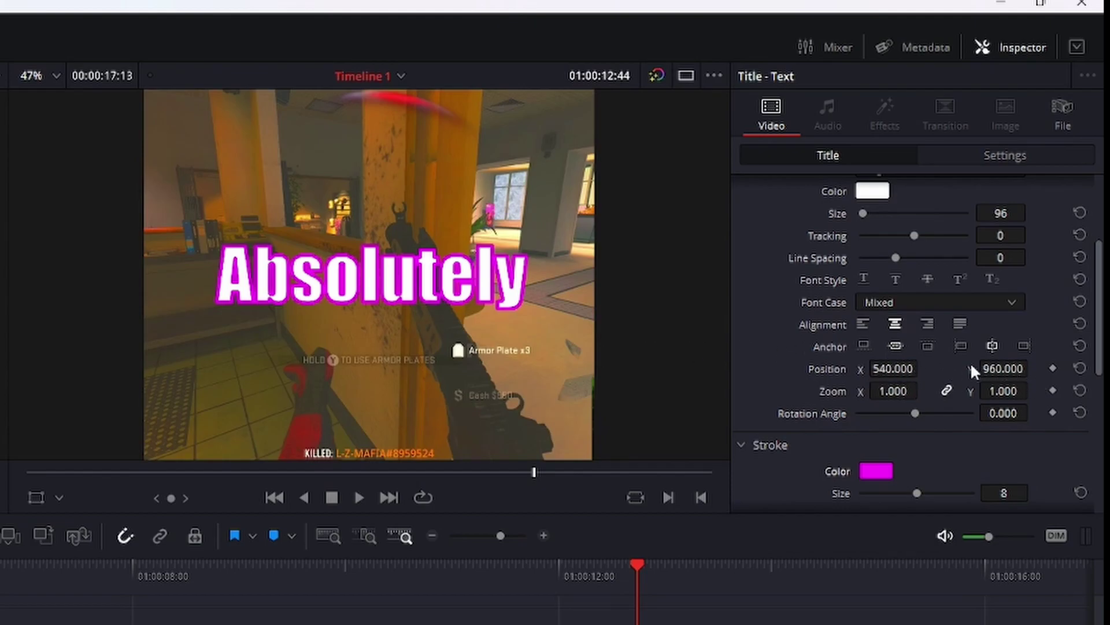
- Move the title down to Position Y 179 and set its text size to 94
scroll(393, 301, "down", 4)
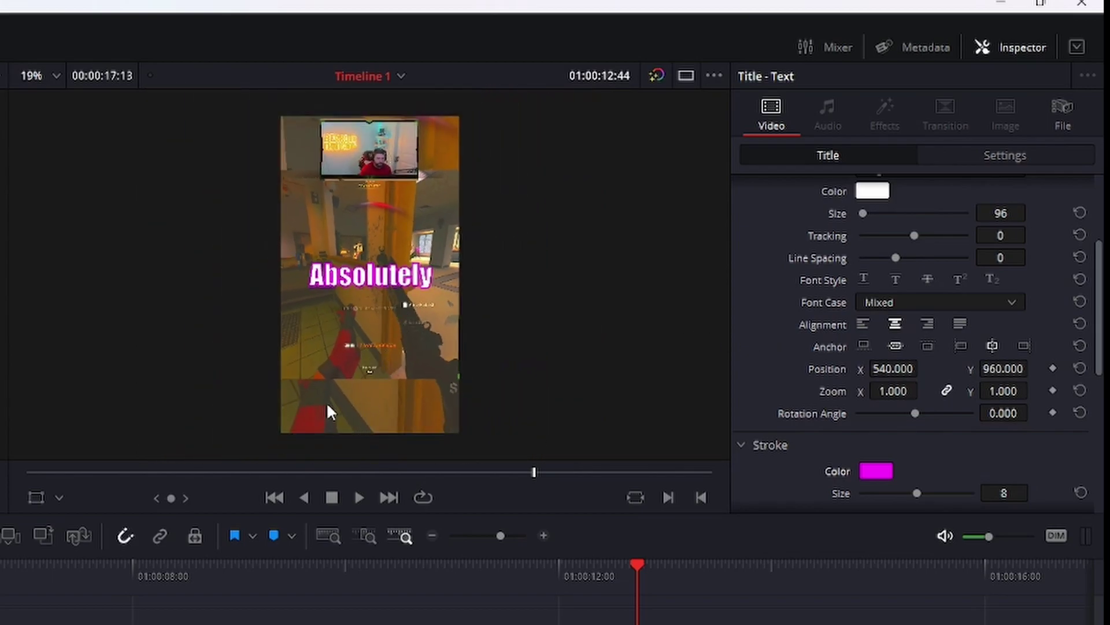
scroll(941, 309, "down", 2)
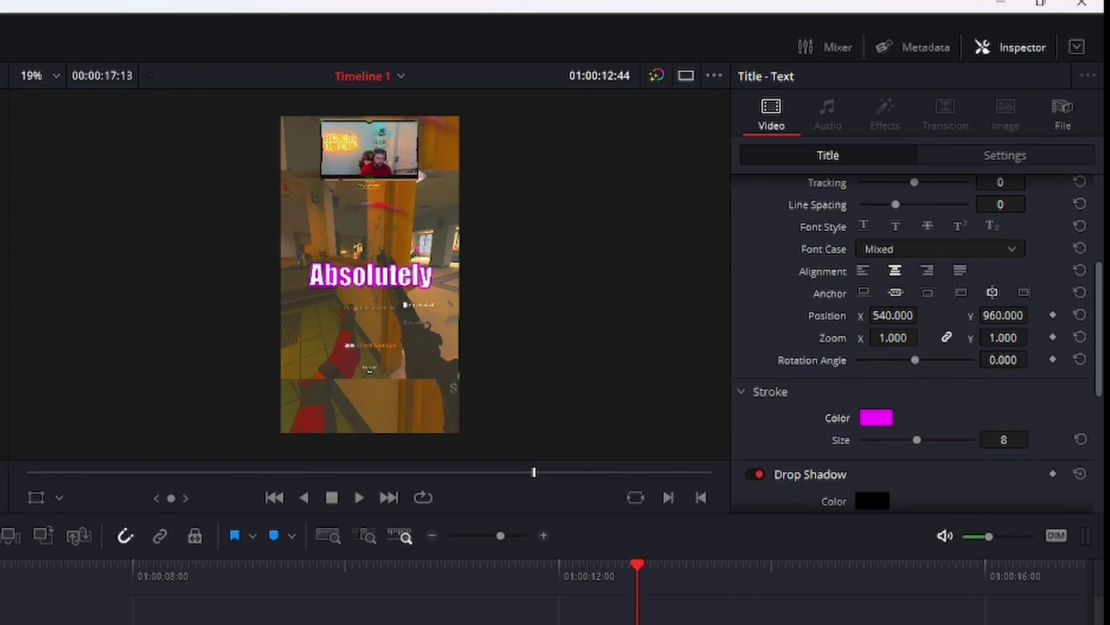
left_click_drag(1004, 315, 855, 315)
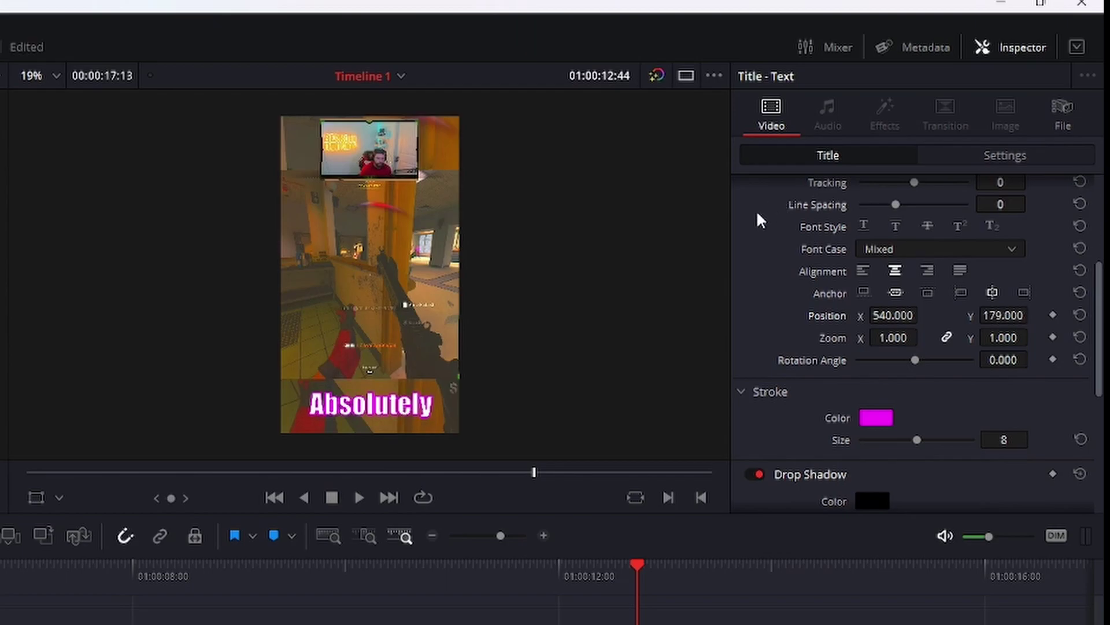
scroll(886, 345, "up", 3)
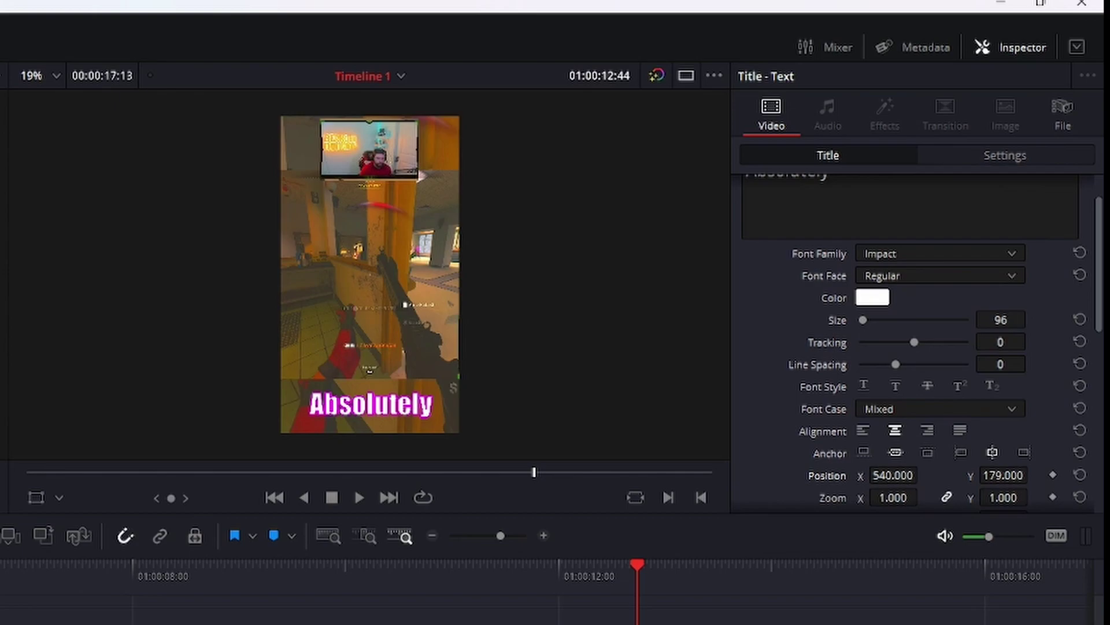
mouse_move(1001, 320)
left_mouse_down()
mouse_move(1060, 320)
mouse_move(963, 319)
mouse_move(1077, 320)
mouse_move(994, 320)
left_mouse_up()
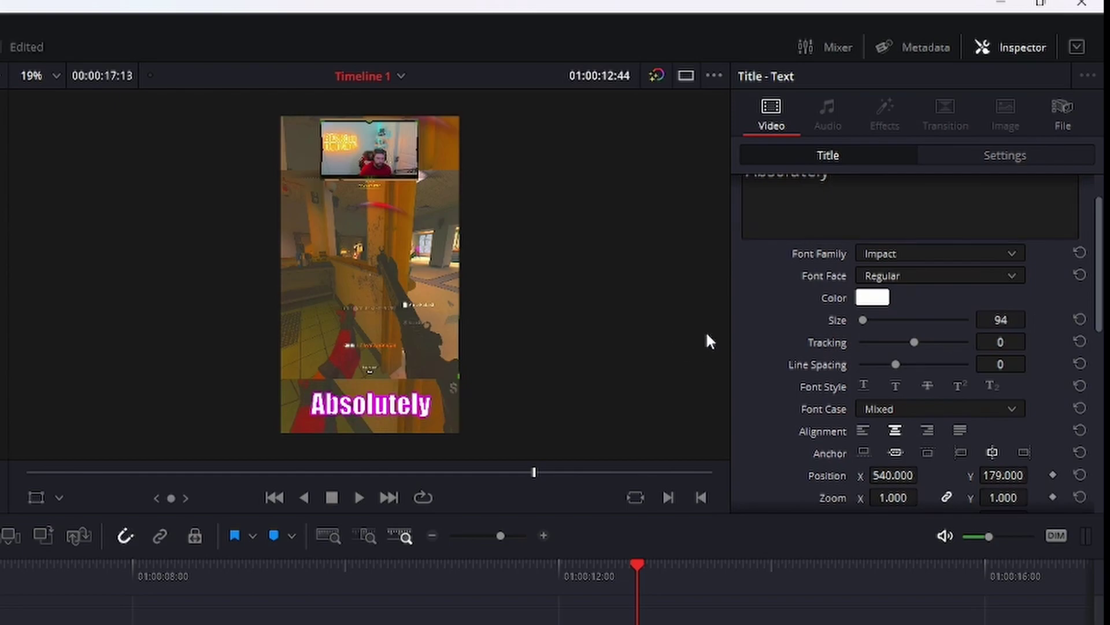
scroll(932, 301, "up", 2)
scroll(917, 321, "down", 4)
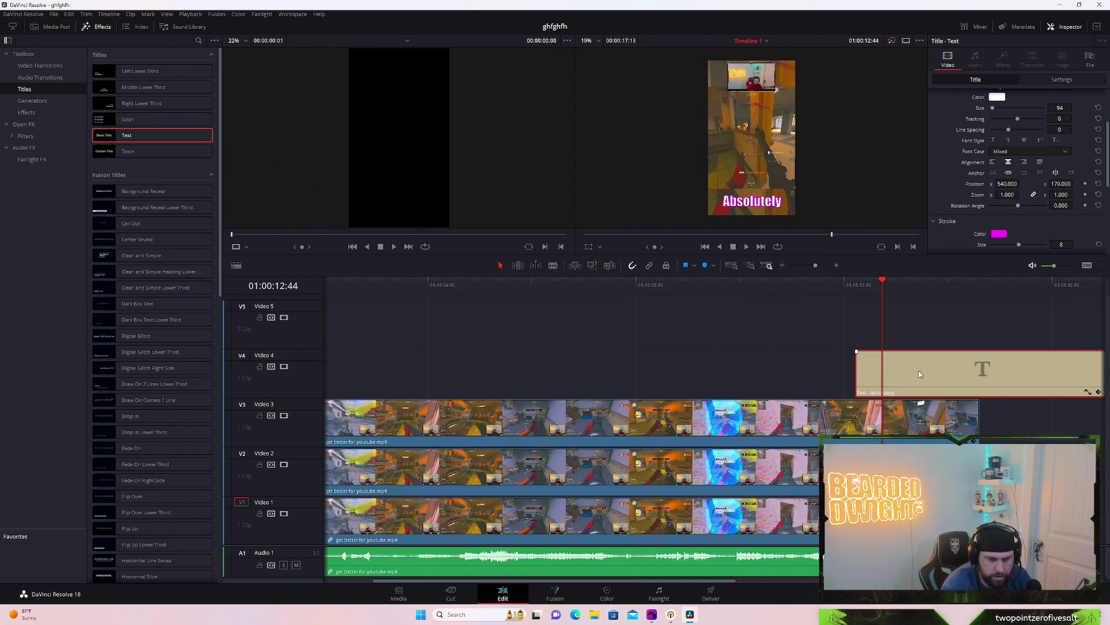
- Copy the Absolutely title onto Video 5, offset slightly later than the original, and preview
left_click_drag(920, 374, 909, 334)
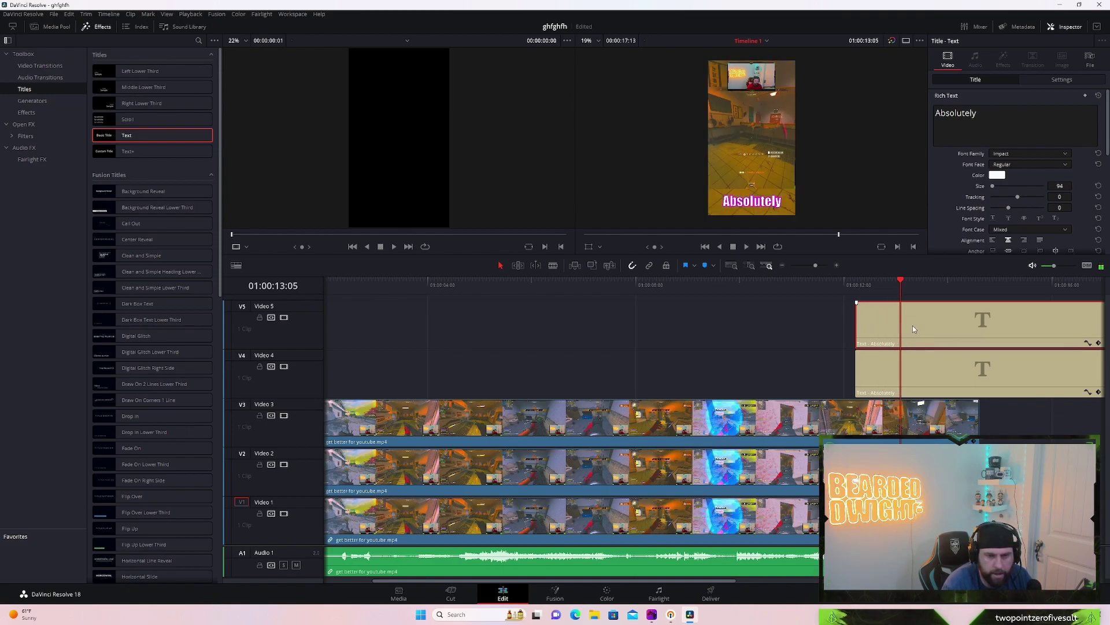
left_click_drag(912, 325, 954, 329)
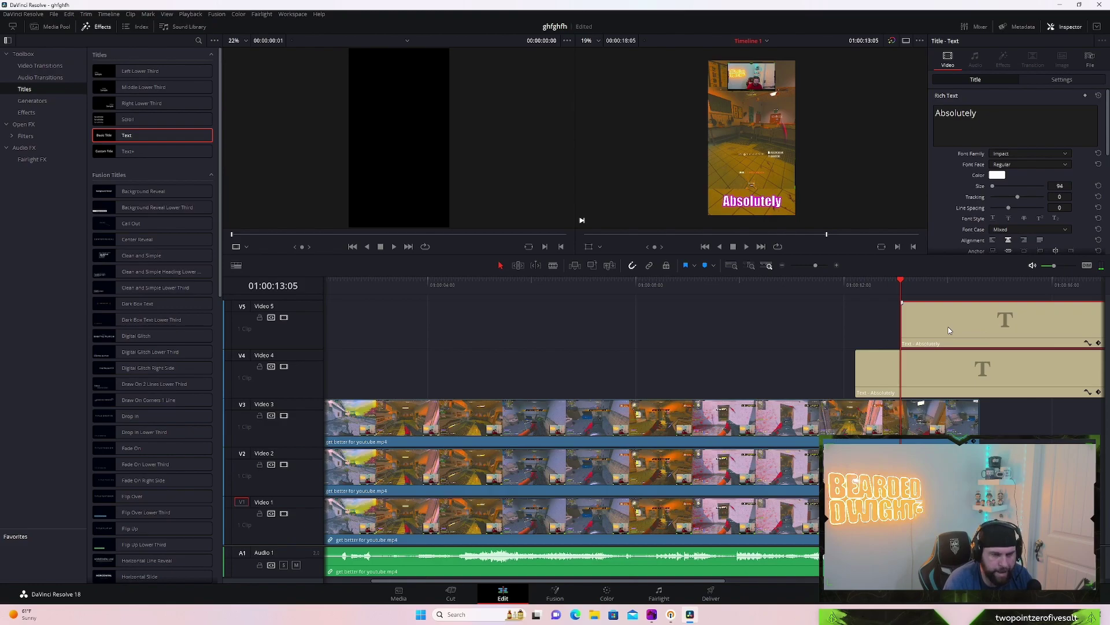
left_click(836, 265)
left_click_drag(729, 330, 694, 337)
left_click(458, 283)
key("space")
key("space")
- Save the project and change the Video 5 title's text to 'F*ucking'
key("ctrl+s")
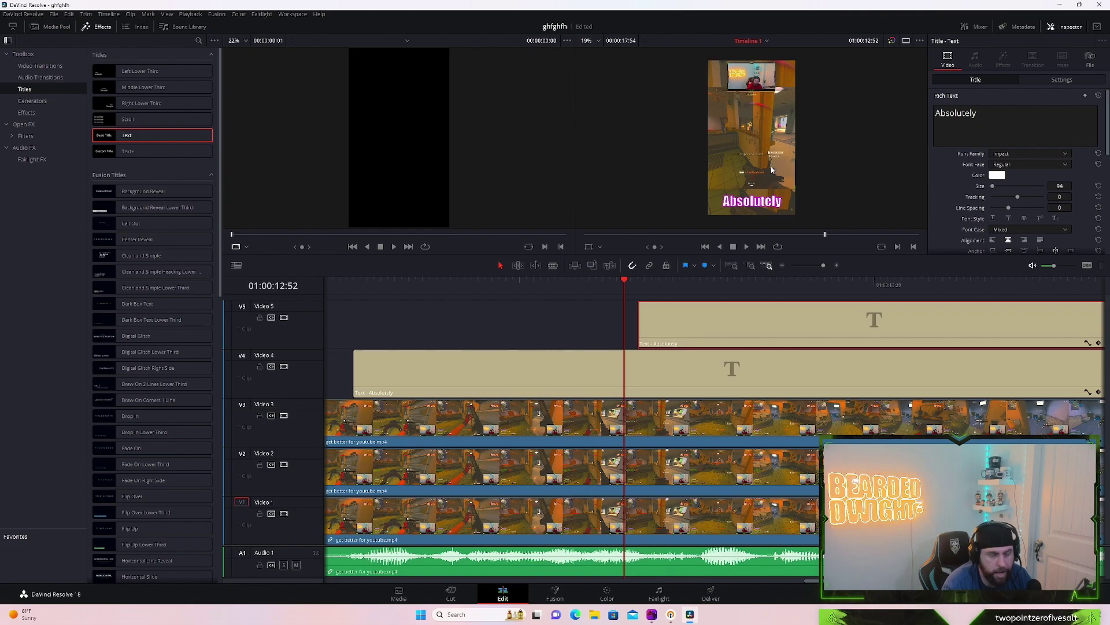
left_click(769, 376)
left_click(776, 329)
left_click(778, 369)
left_click(838, 324)
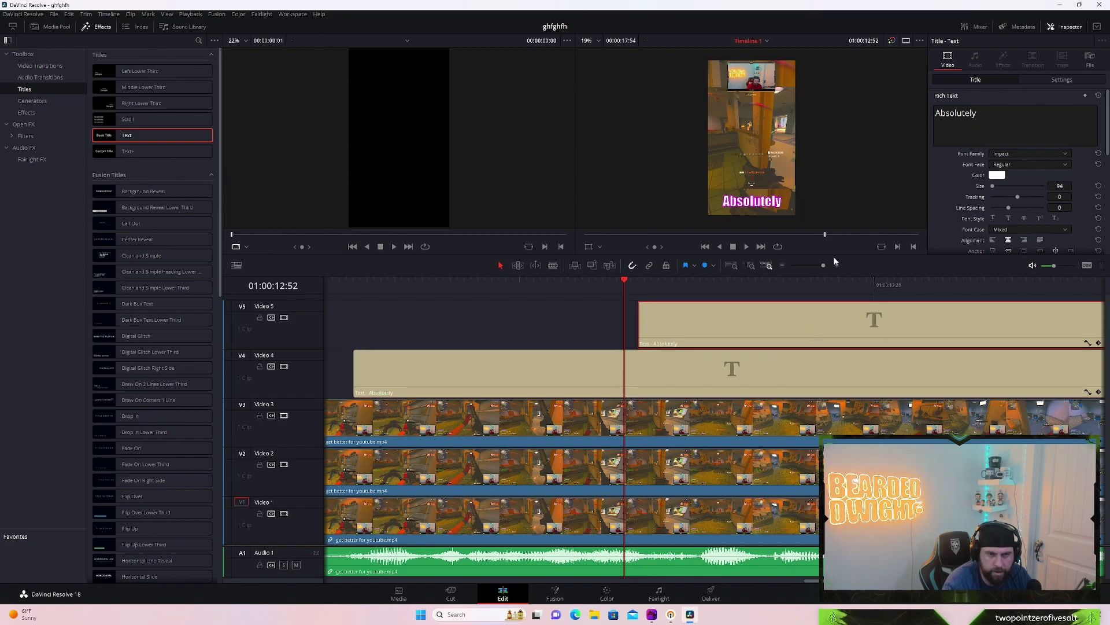
left_click(1016, 109)
key("BackSpace")
key("BackSpace")
key("BackSpace")
key("BackSpace")
key("BackSpace")
key("BackSpace")
key("BackSpace")
key("BackSpace")
key("BackSpace")
key("BackSpace")
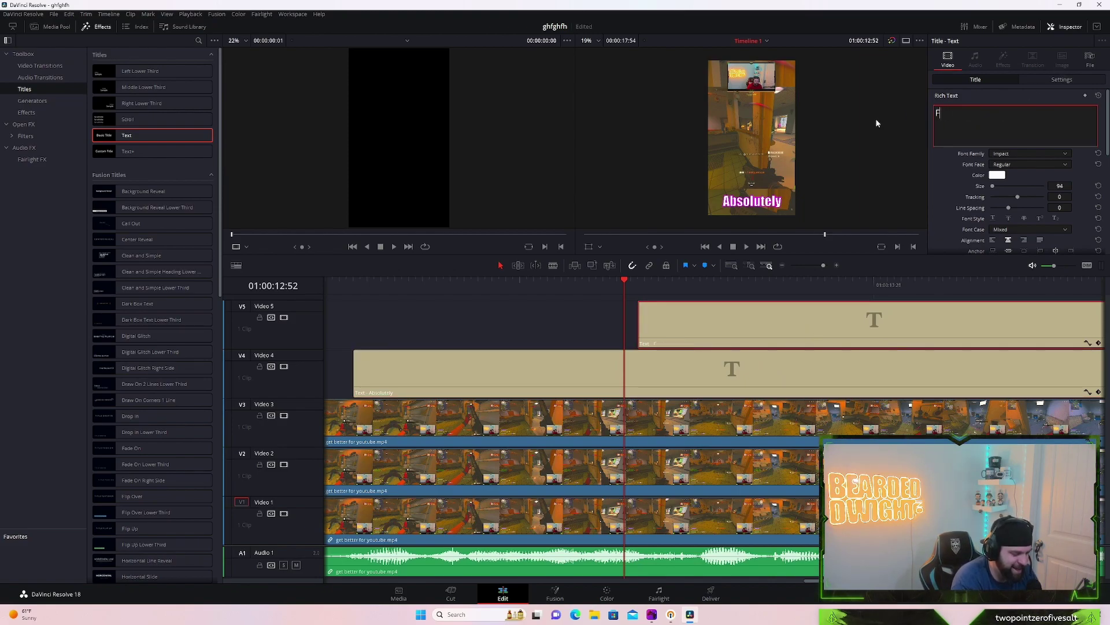
type("F*ucking")
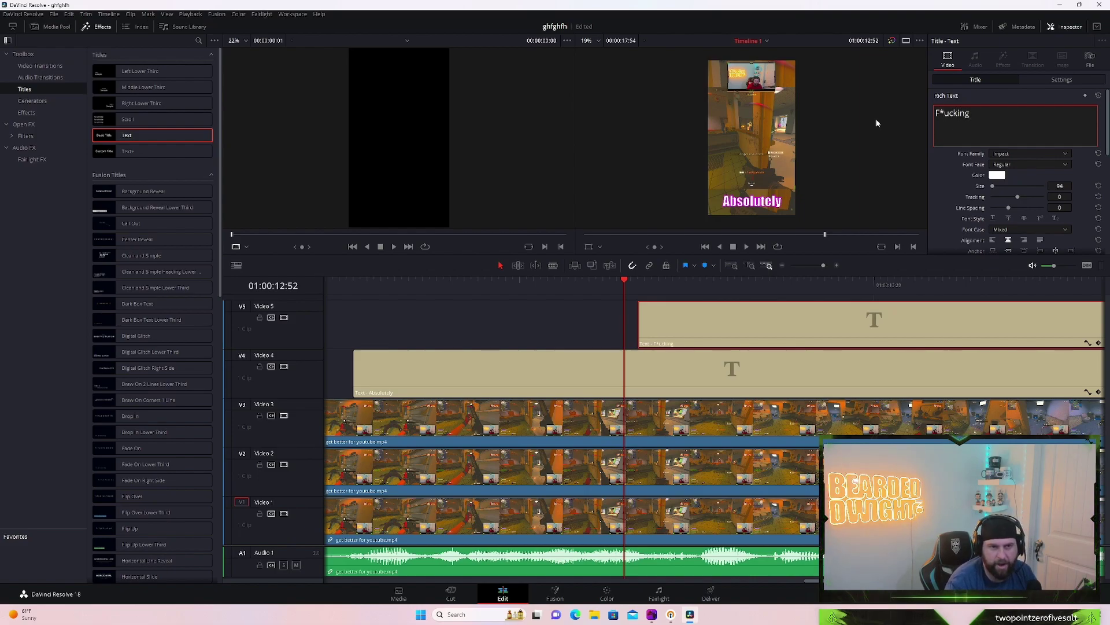
- Trim both title clips short so the words play back-to-back, then preview
left_click(361, 291)
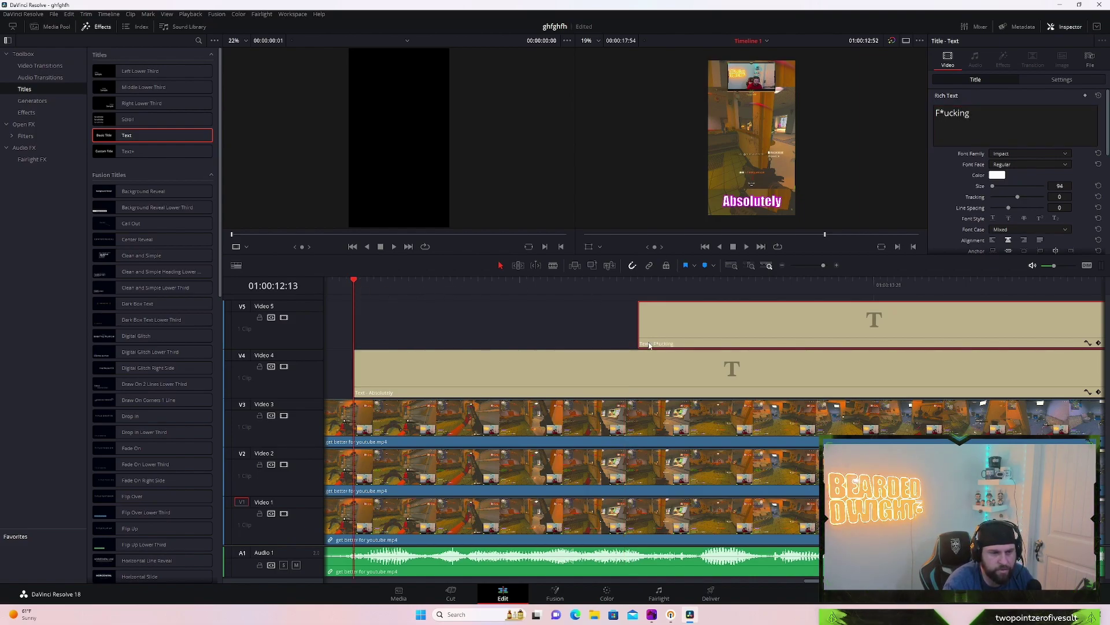
left_click(782, 265)
left_click(782, 265)
left_click_drag(1006, 369, 749, 369)
left_click_drag(1009, 321, 779, 325)
key("space")
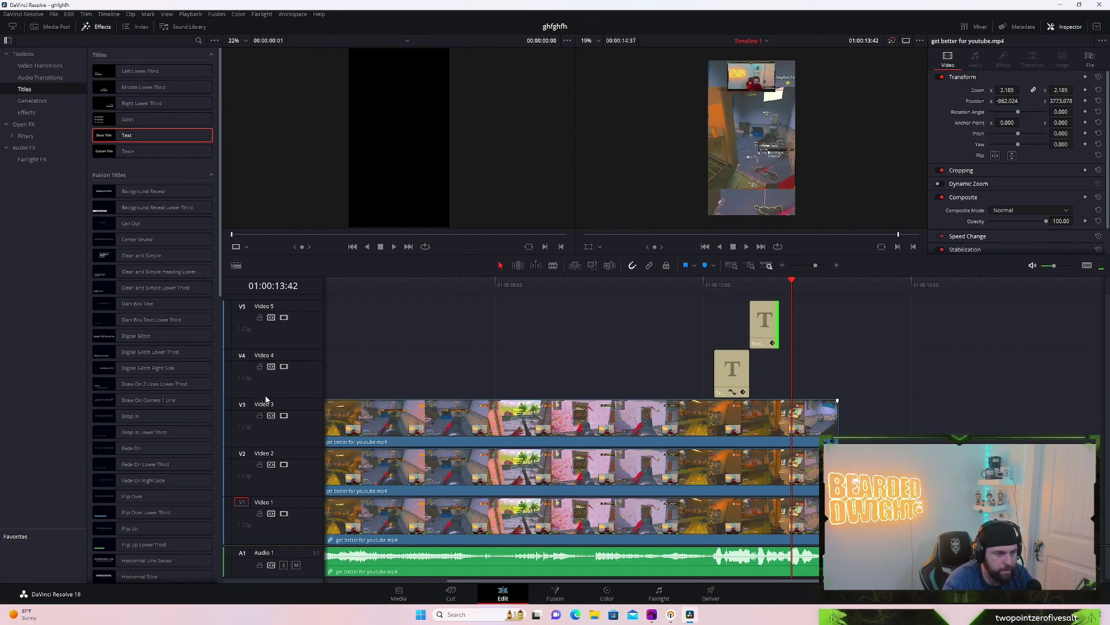
- Shrink the heights of the Video 3, 4 and 5 tracks
left_click_drag(258, 397, 269, 418)
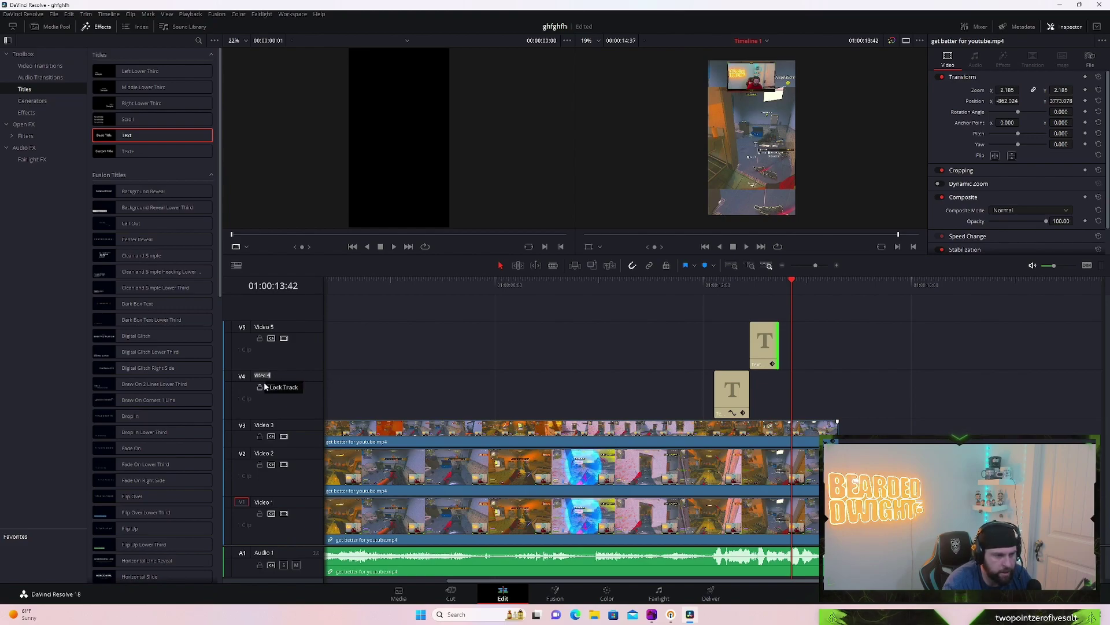
left_click(370, 385)
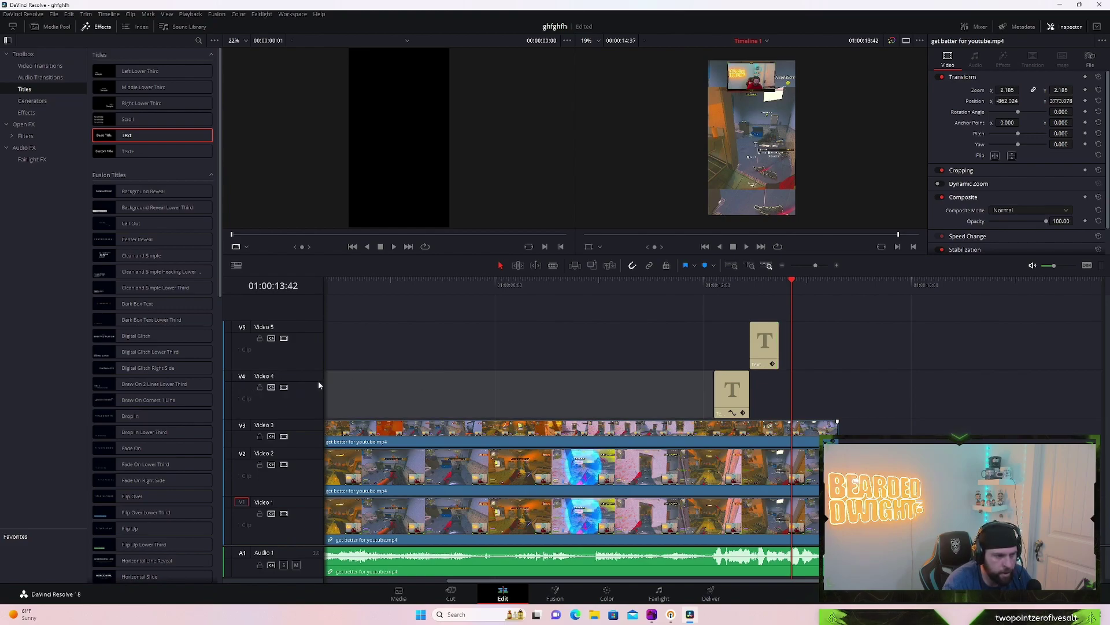
left_click_drag(275, 321, 255, 403)
- Copy the F*ucking title onto a new Video 6 track and preview the stacked titles
left_click(769, 395)
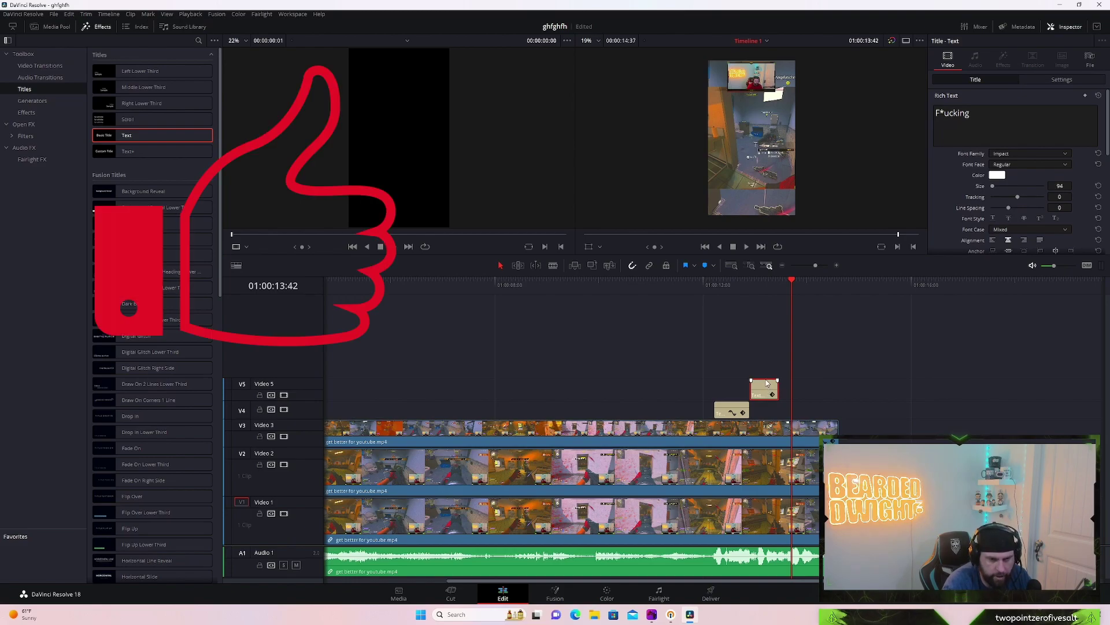
left_click_drag(766, 381, 766, 336)
left_click(742, 286)
key("space")
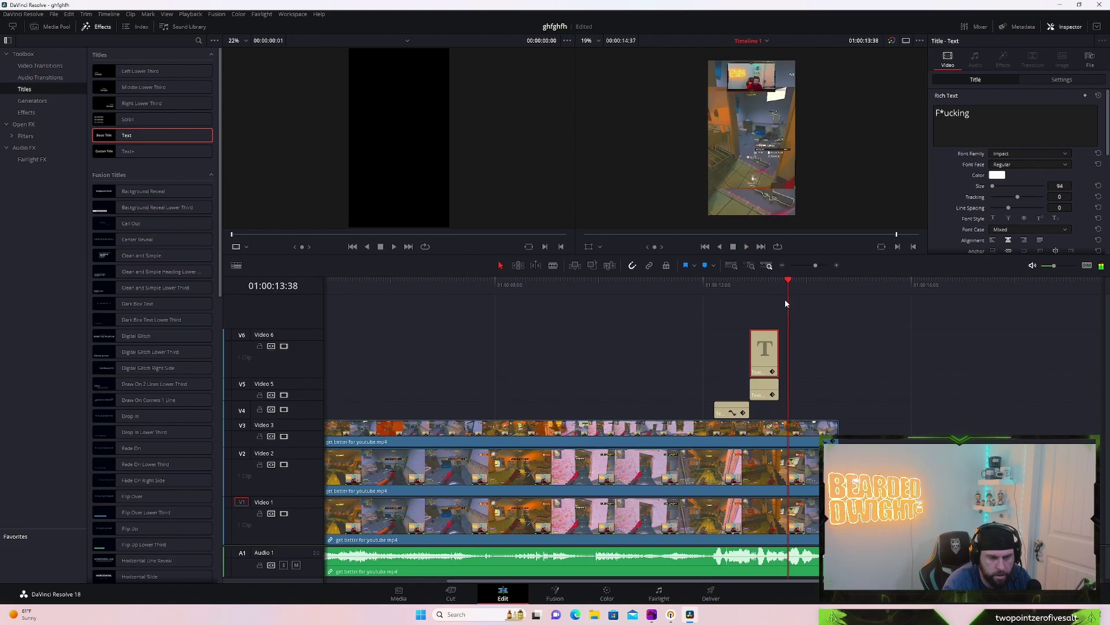
- Duplicate the V6 title onto a new track above, slightly later, and make it read 'Destroyed'
key("Left")
key("Left")
key("Left")
key("Left")
key("Left")
key("Left")
key("Left")
key("Left")
key("Left")
key("Left")
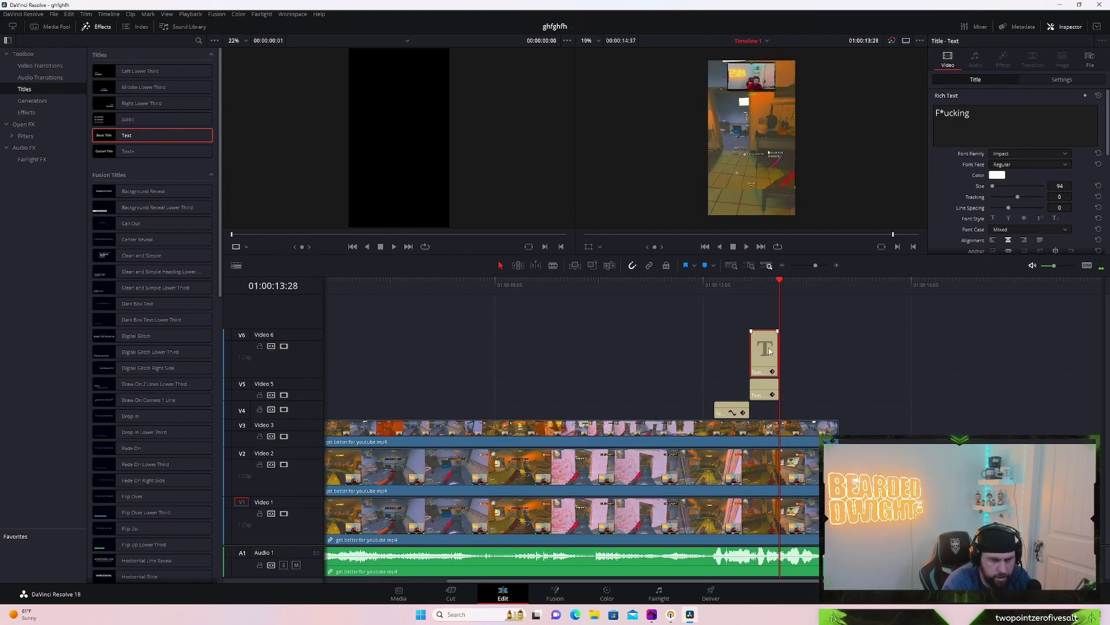
left_click_drag(770, 350, 796, 309)
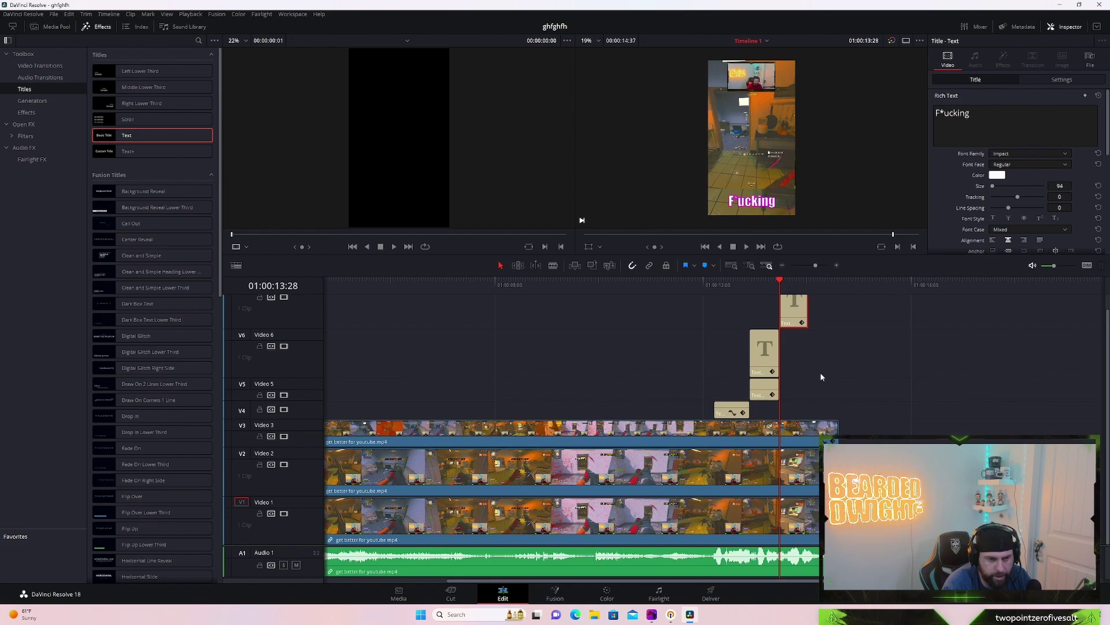
triple_click(1003, 114)
type("Destroyed")
- Play back the three-word captions from earlier, then select the F*ucking title on Video 6
left_click(630, 283)
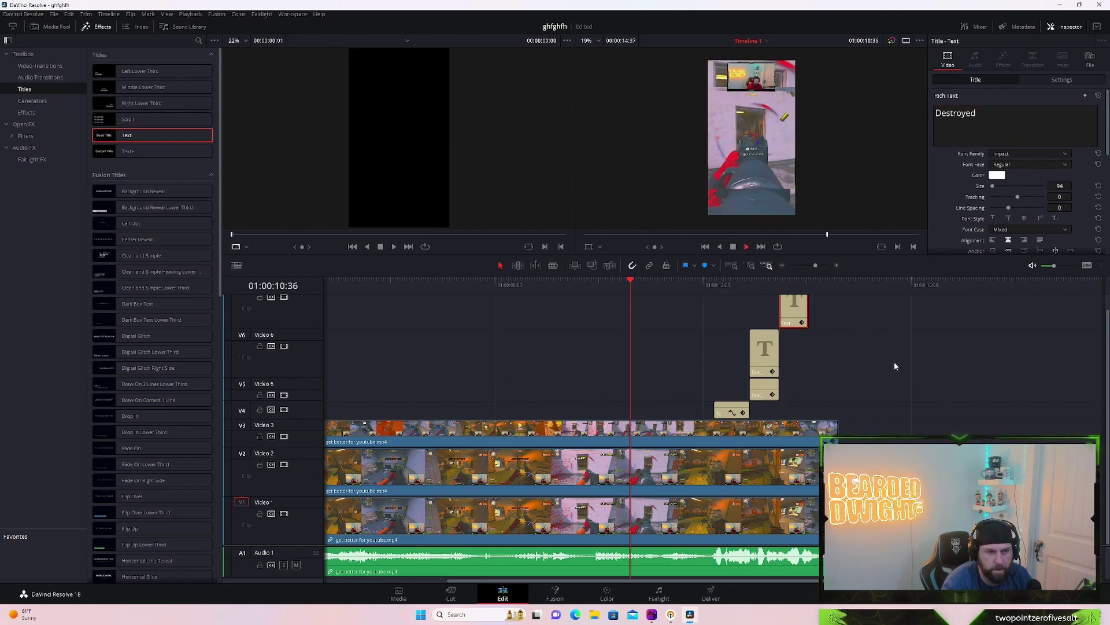
key("space")
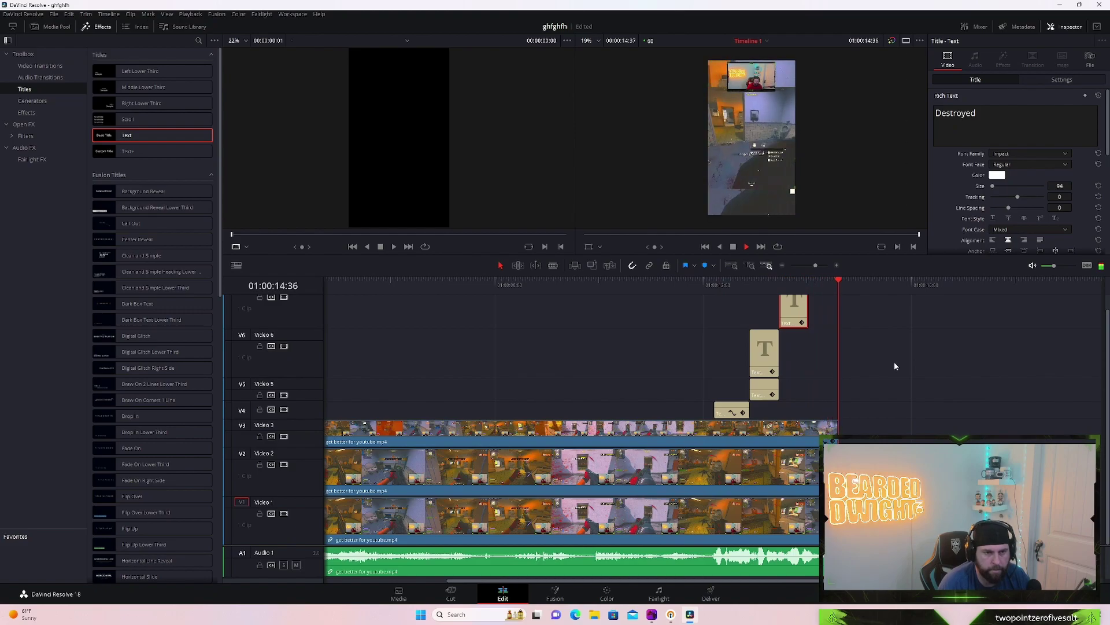
left_click(759, 360)
left_click(687, 281)
key("space")
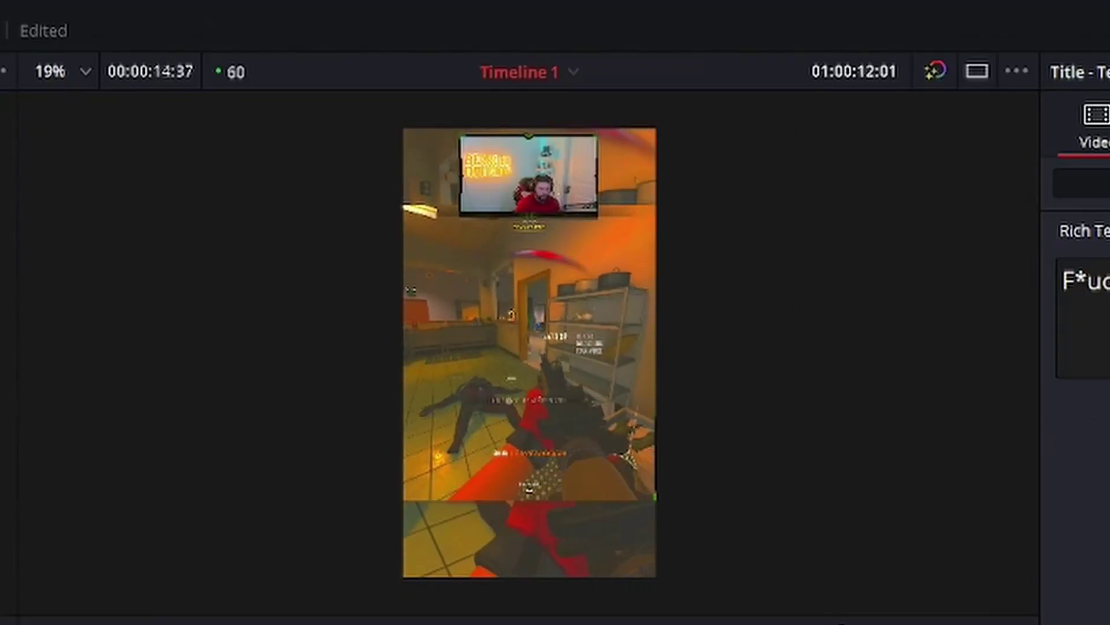